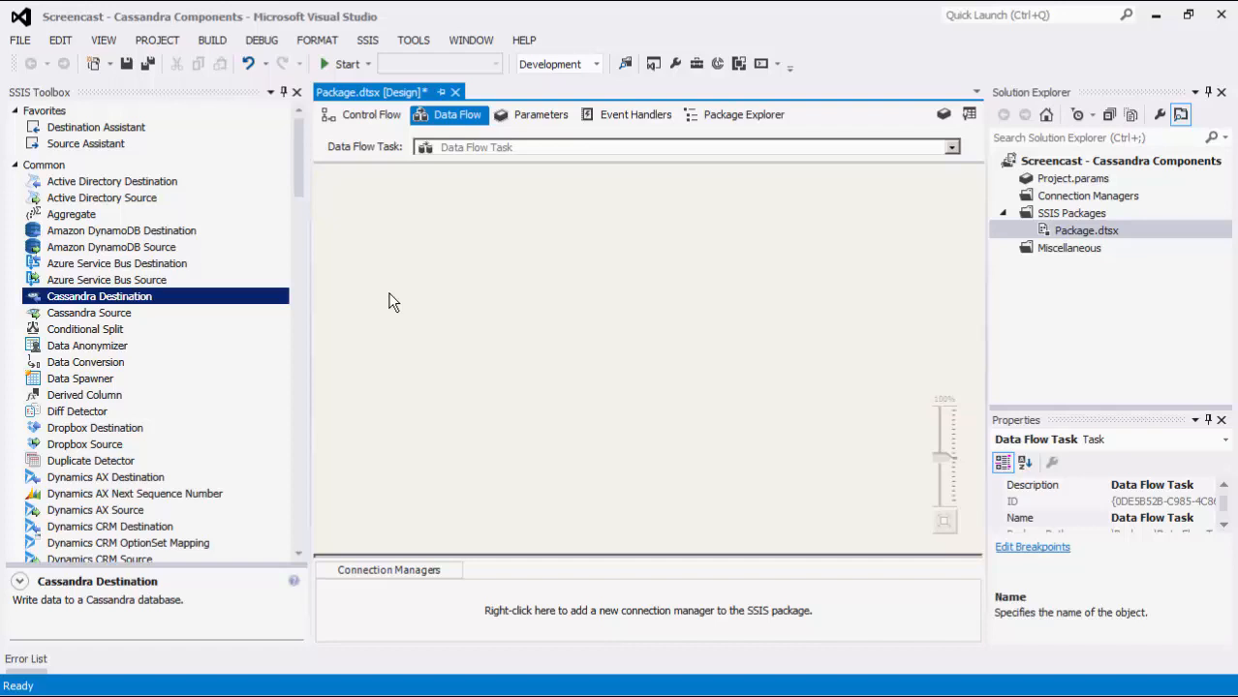
# Add a new connection manager of the Cassandra type to the package
pyautogui.rightClick(406, 605)
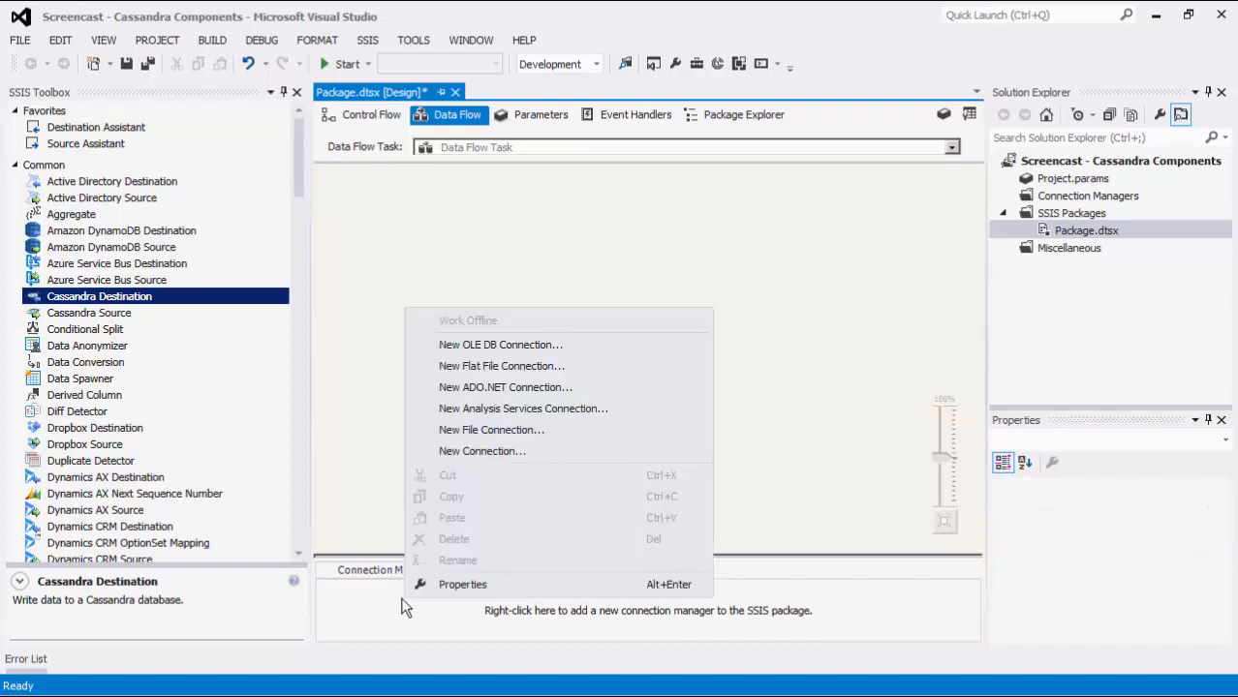
pyautogui.click(451, 454)
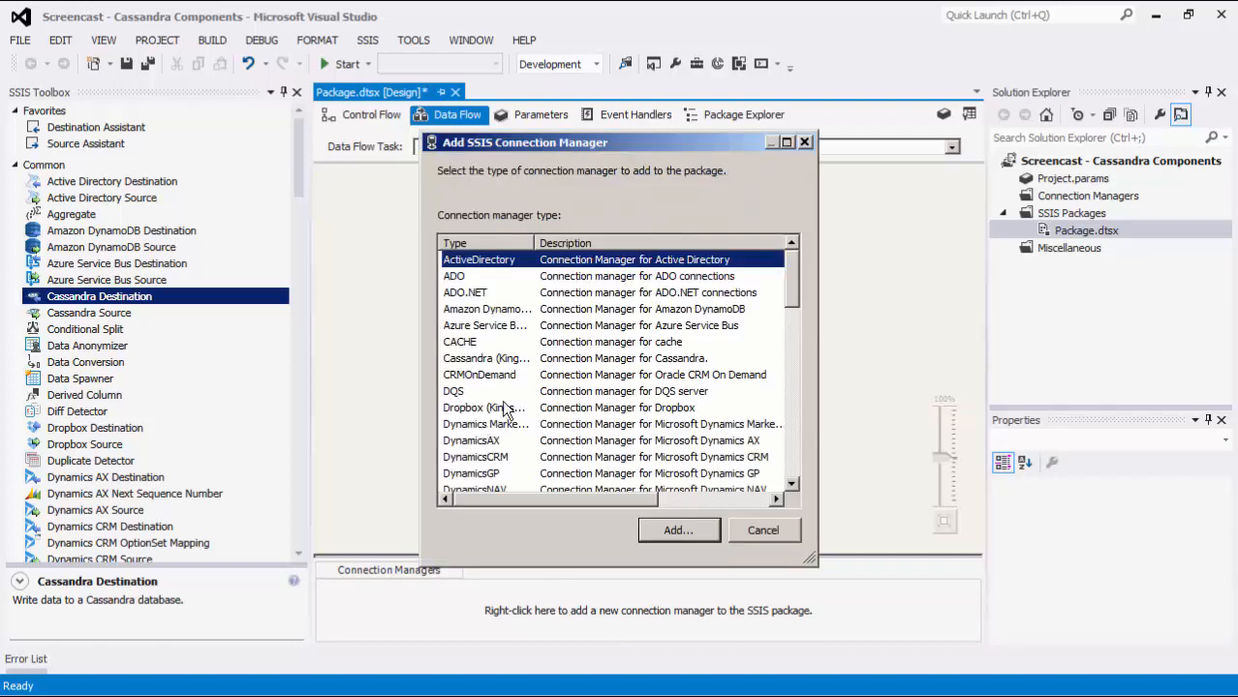
pyautogui.click(531, 360)
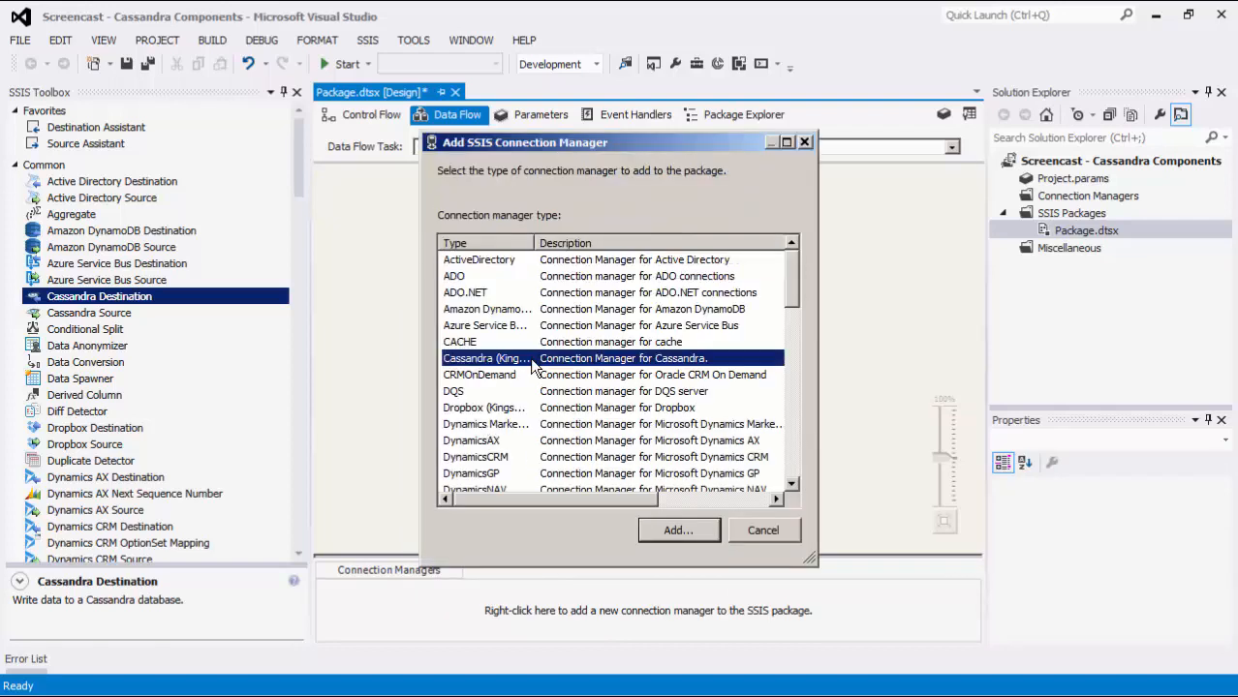
pyautogui.click(693, 528)
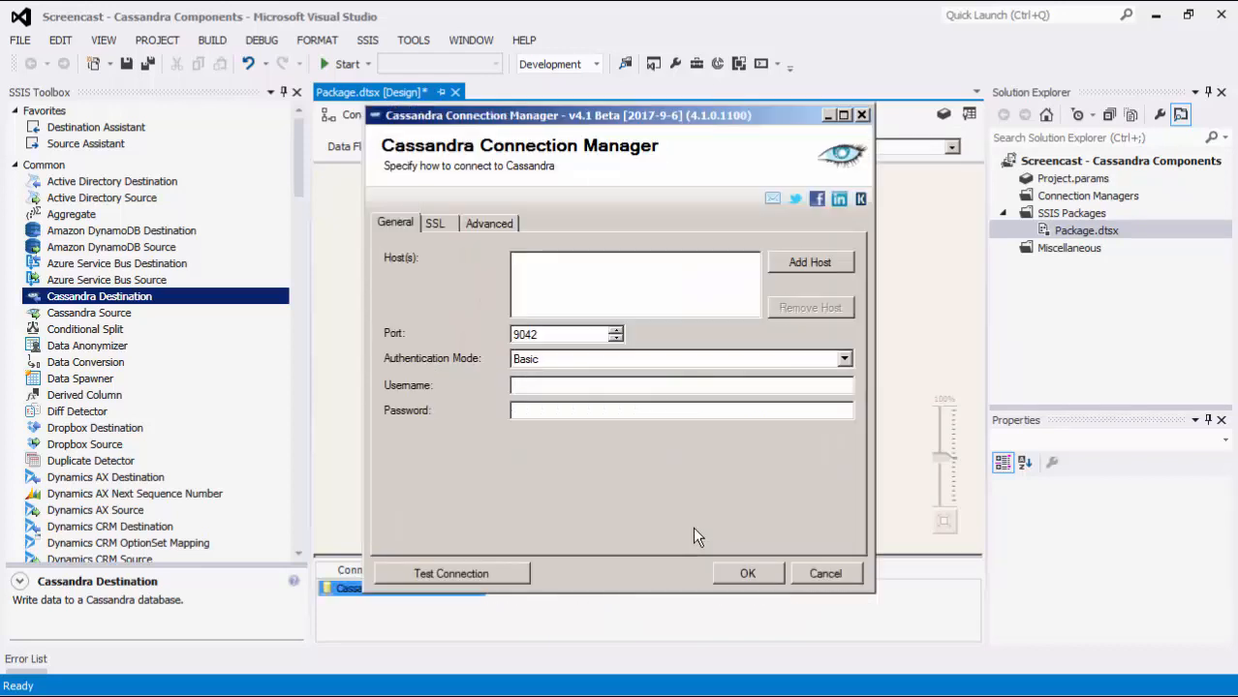
# Add 10.10.10.60 as a host of the Cassandra connection
pyautogui.click(782, 267)
pyautogui.write('10.10.10.60')
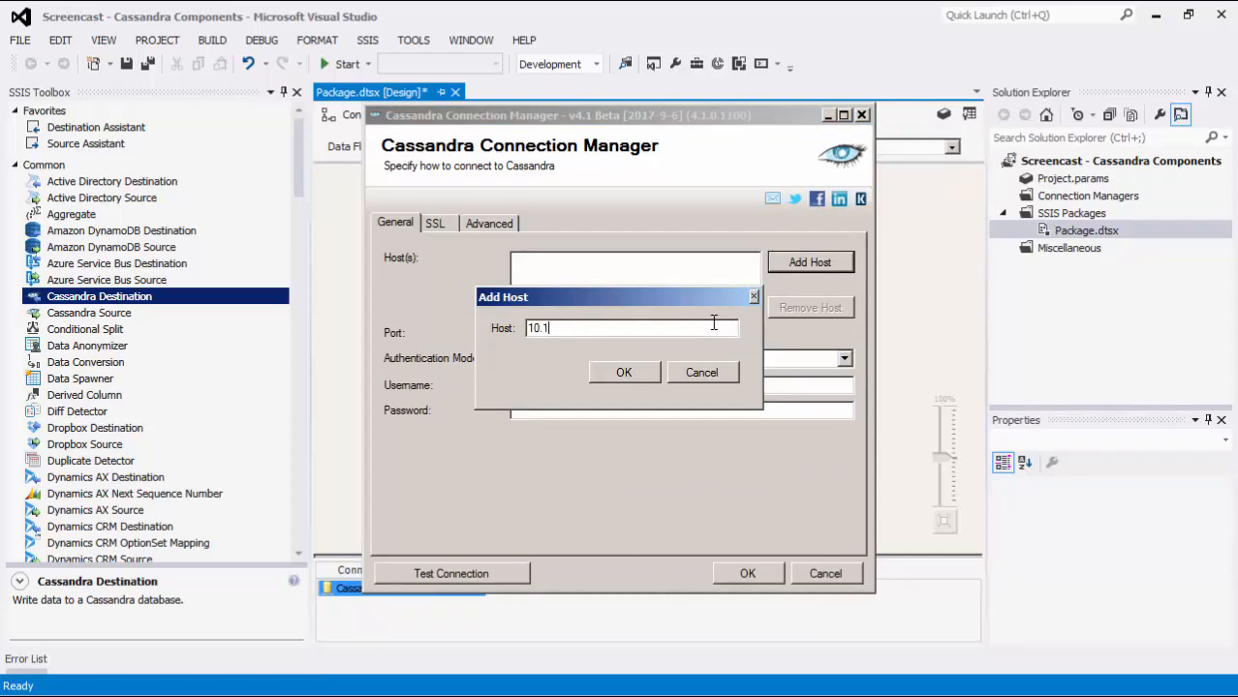
pyautogui.press('Return')
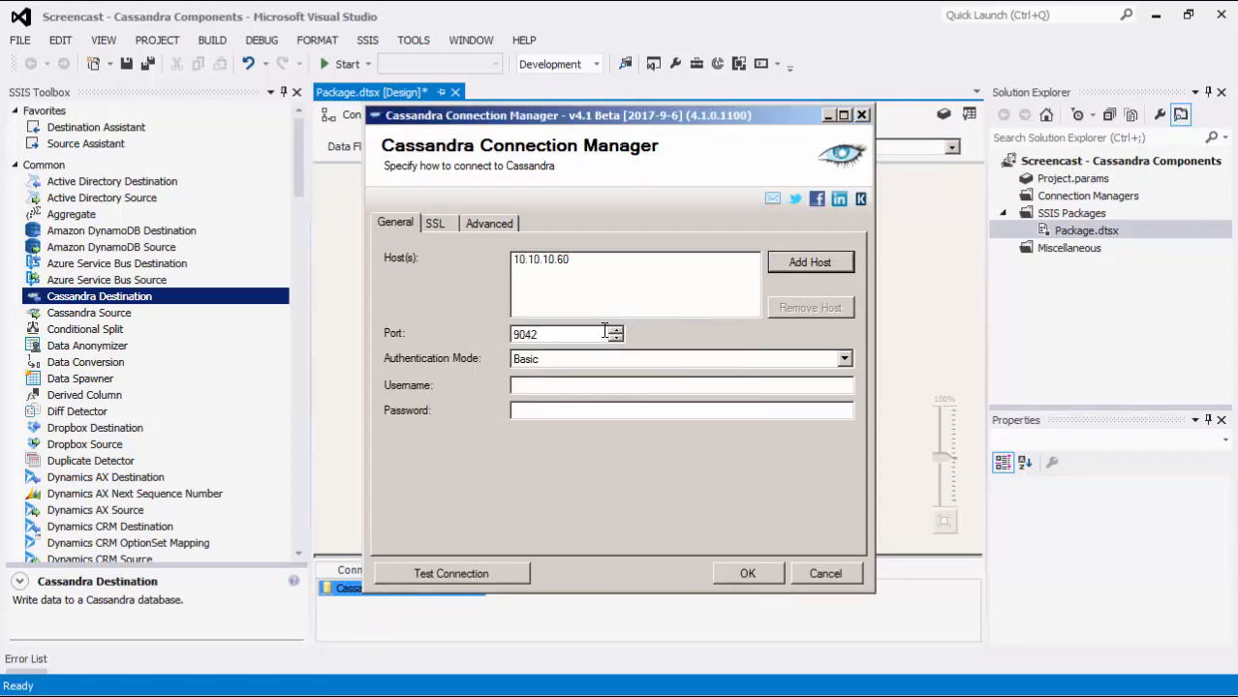
# Keep the authentication mode on Basic and enter the username admin and the account password
pyautogui.click(844, 361)
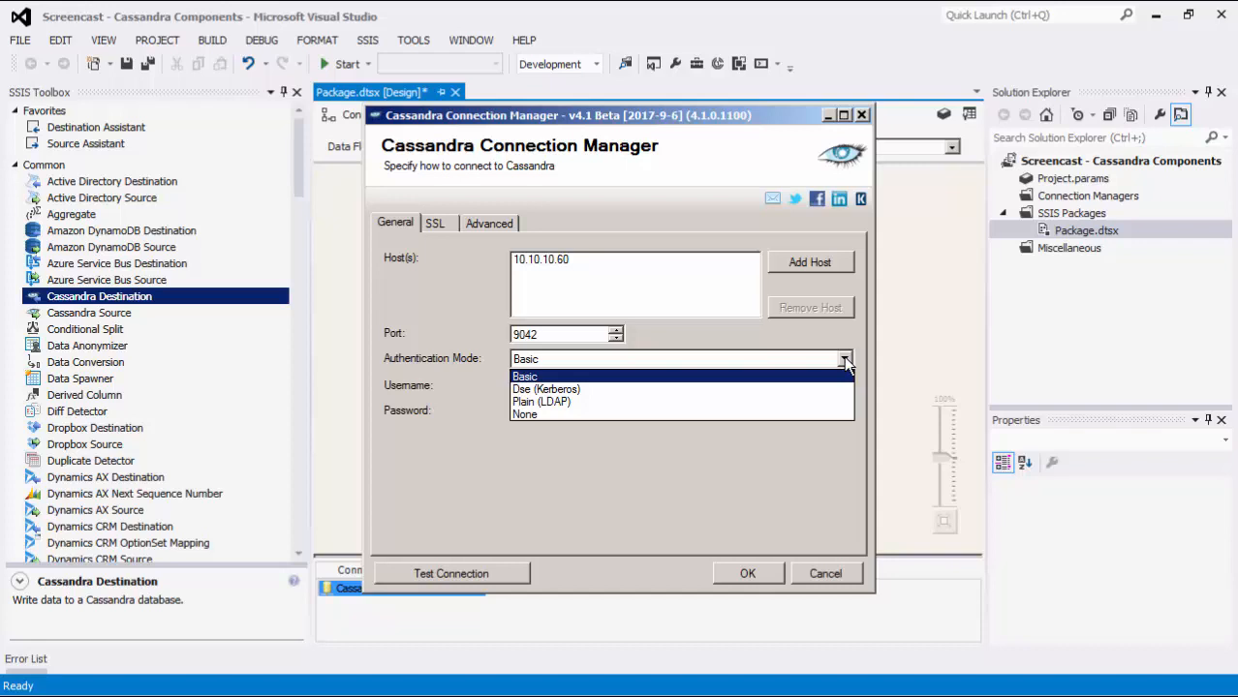
pyautogui.click(843, 361)
pyautogui.click(825, 384)
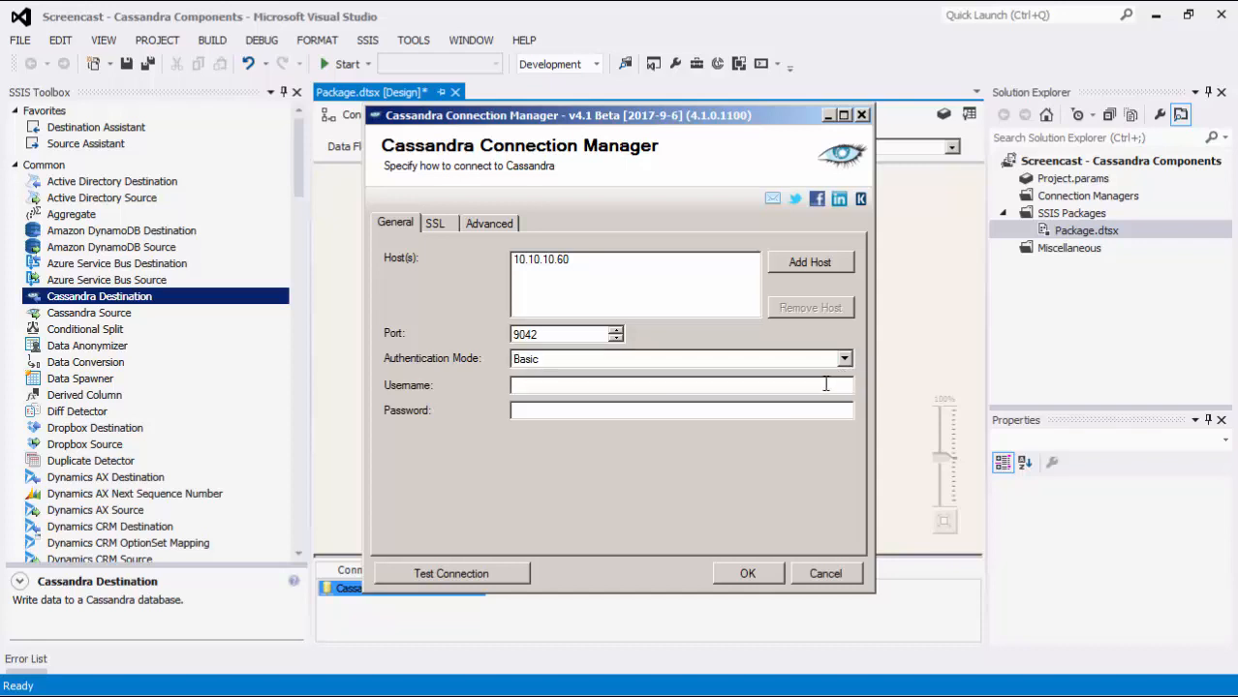
pyautogui.write('admin')
pyautogui.press('Tab')
pyautogui.write('••••••••••')
# Enable SSL with a client certificate file and set the Server Certificate Acceptance Mode to Accept All
pyautogui.click(438, 223)
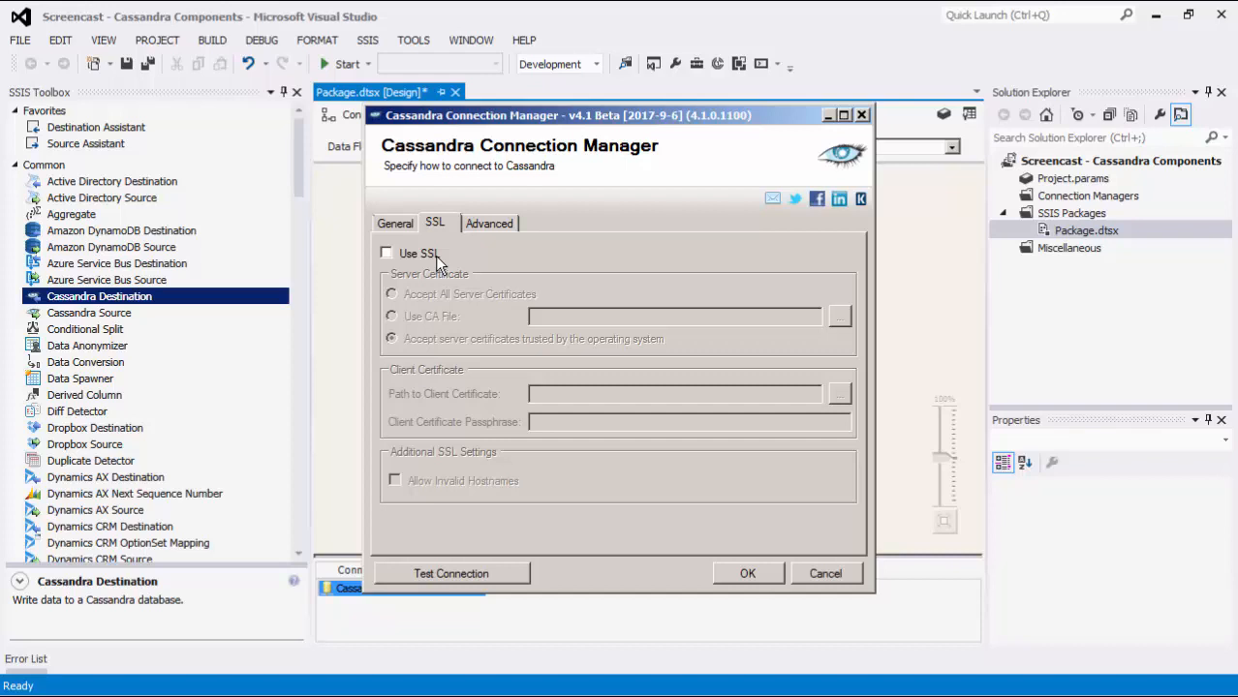
pyautogui.click(436, 258)
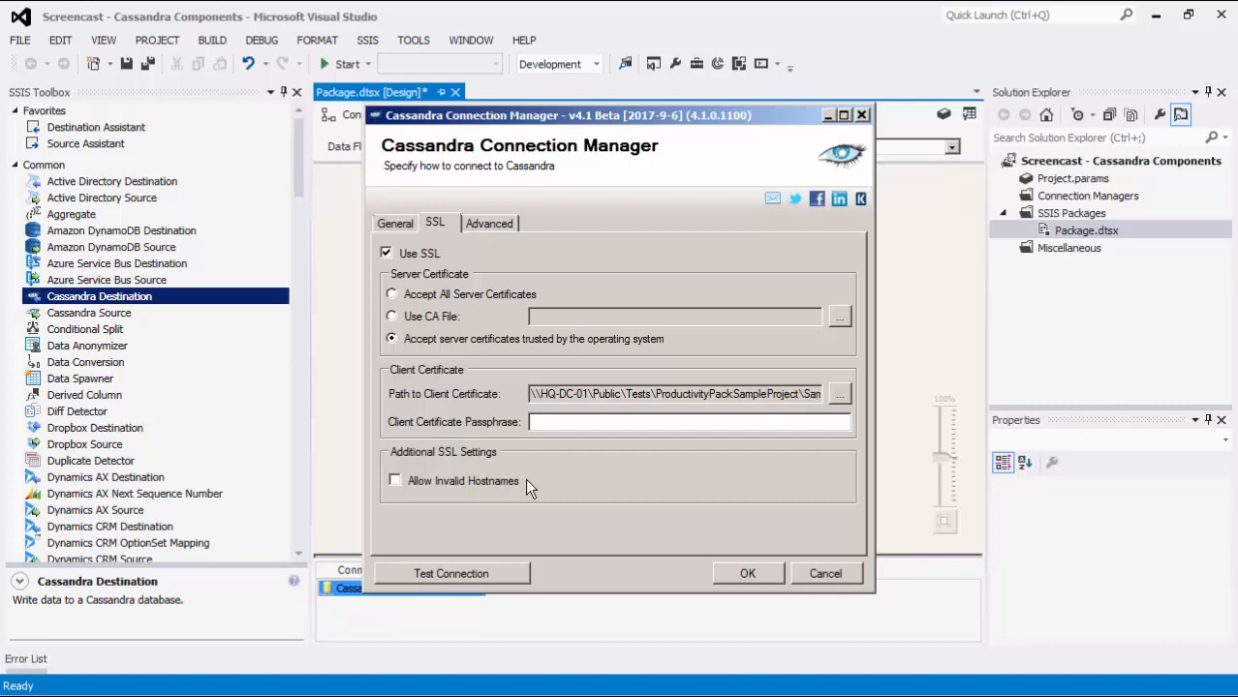
pyautogui.click(511, 226)
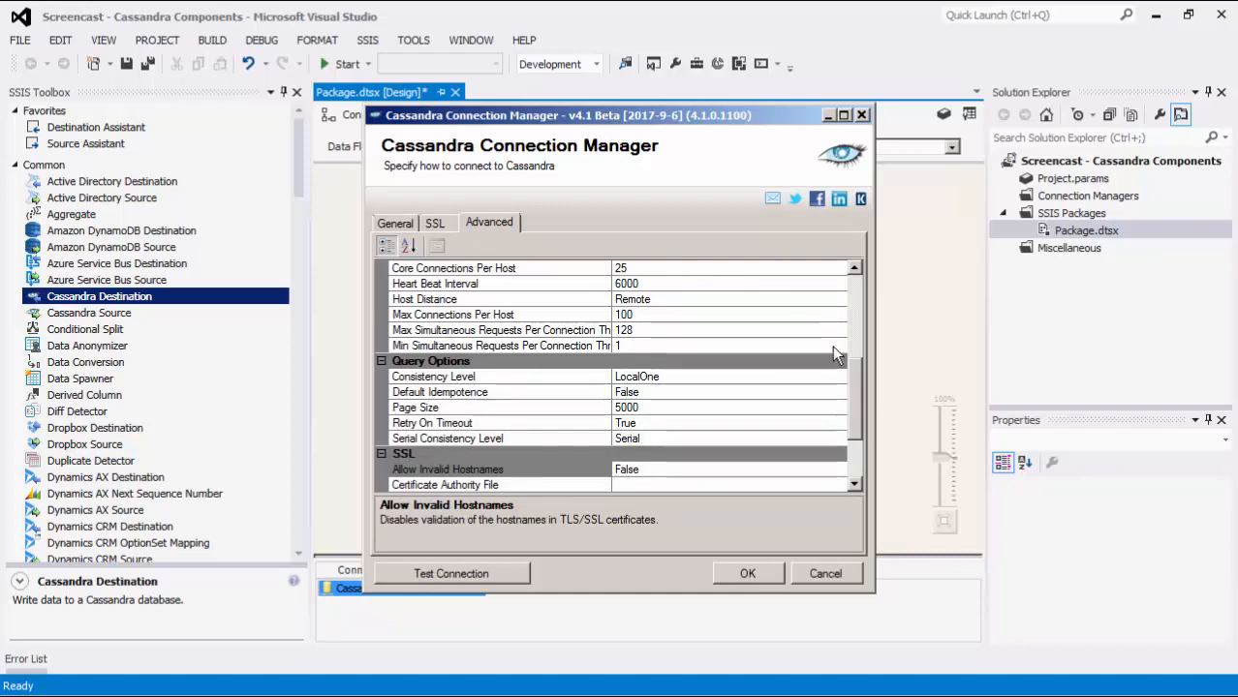
pyautogui.moveTo(851, 366); pyautogui.dragTo(857, 413)
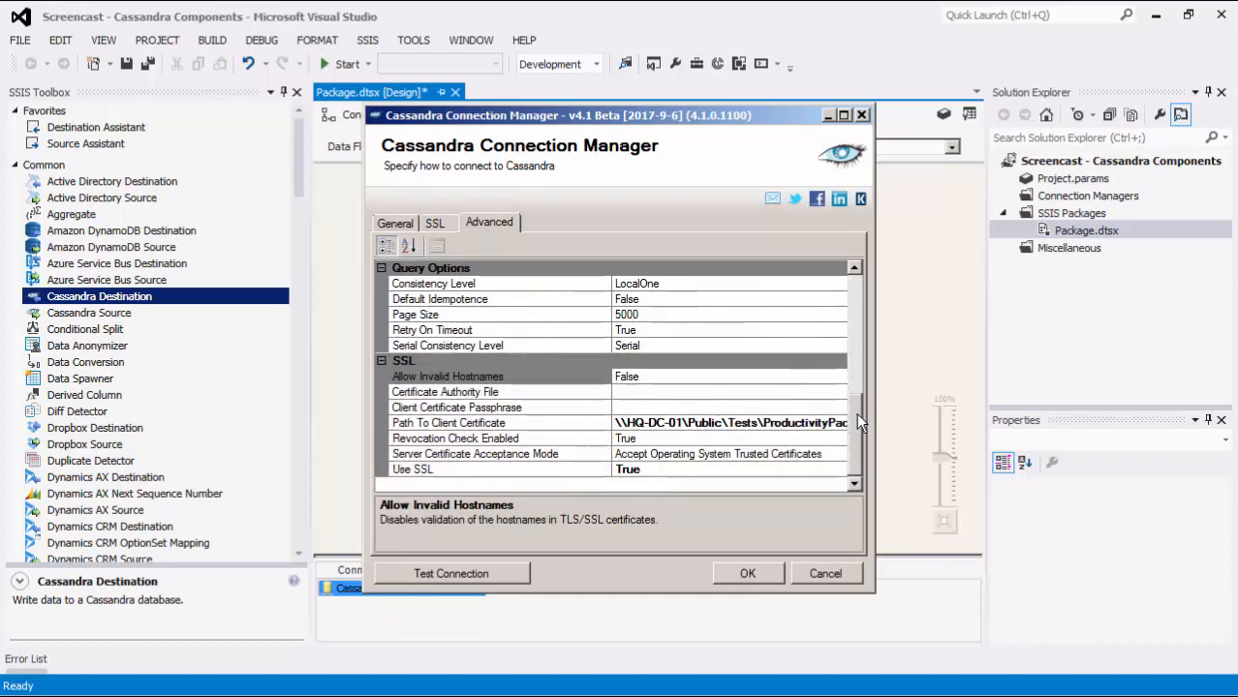
pyautogui.click(803, 452)
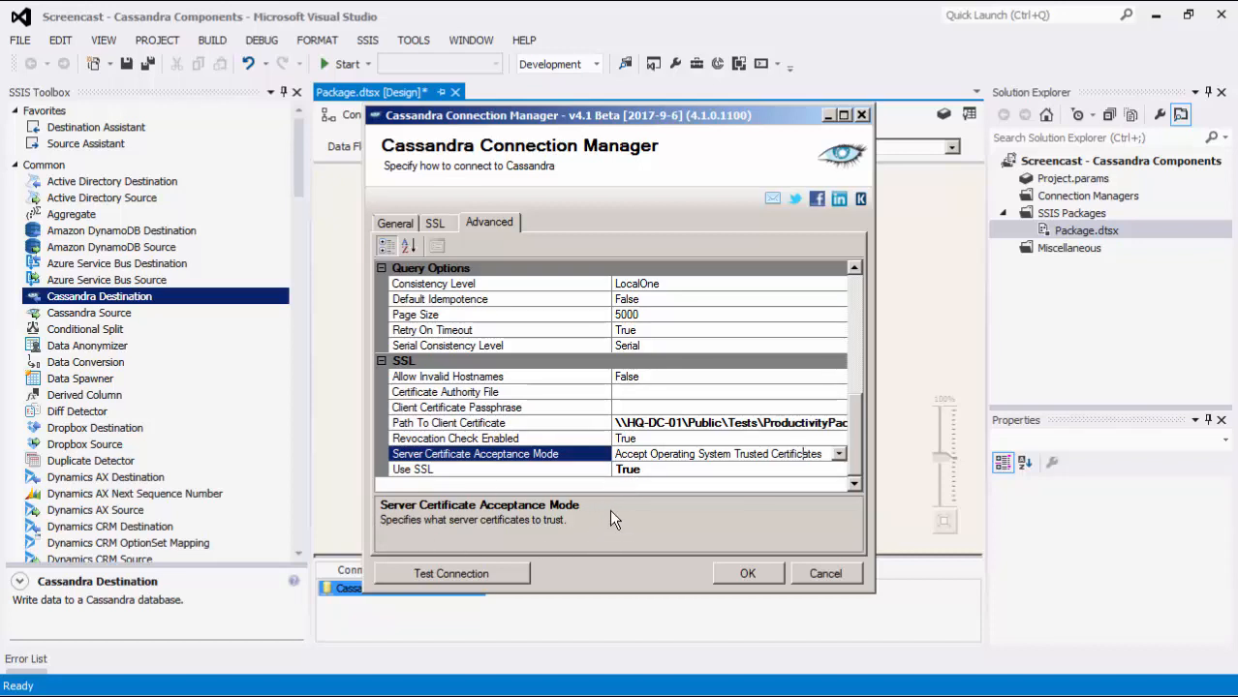
# Test the Cassandra connection and save the connection manager's settings
pyautogui.click(516, 574)
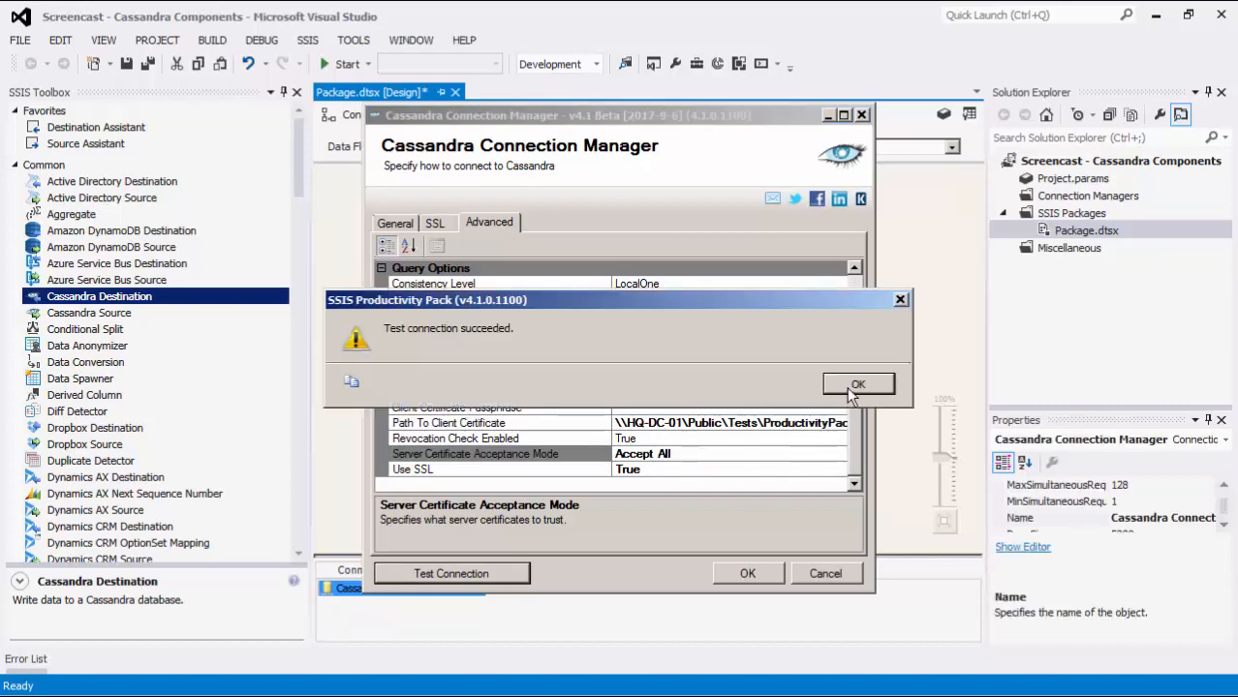
pyautogui.click(852, 387)
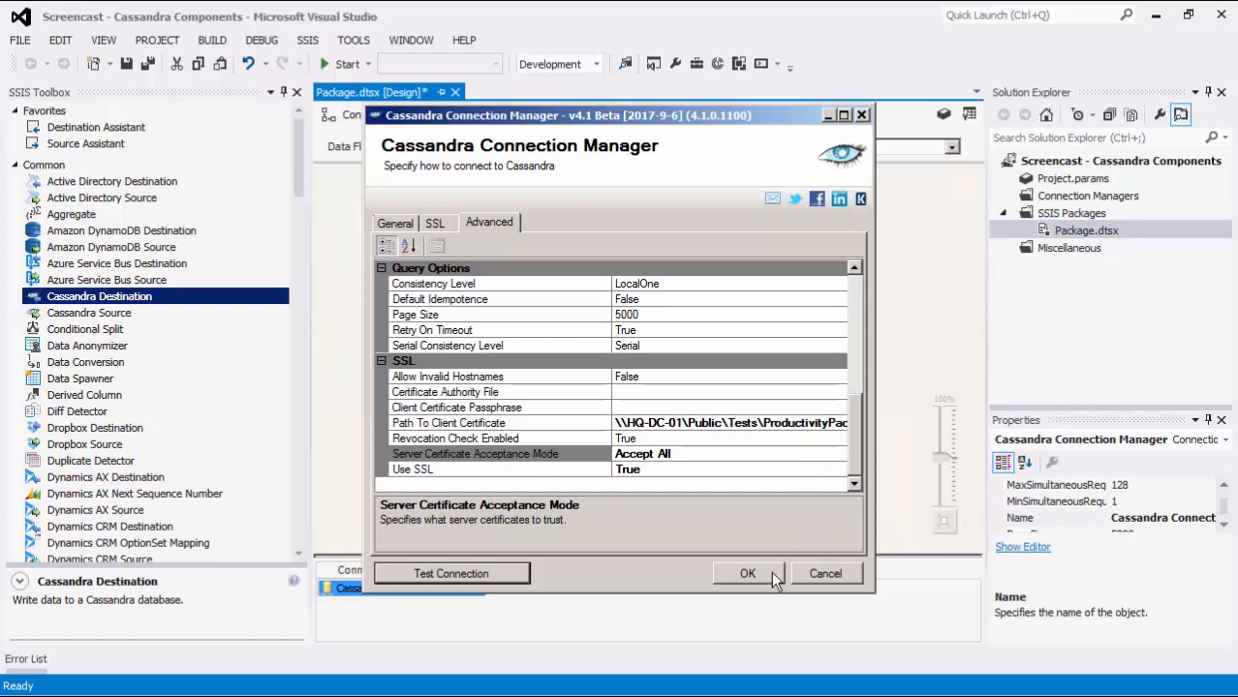
pyautogui.click(748, 574)
pyautogui.click(570, 462)
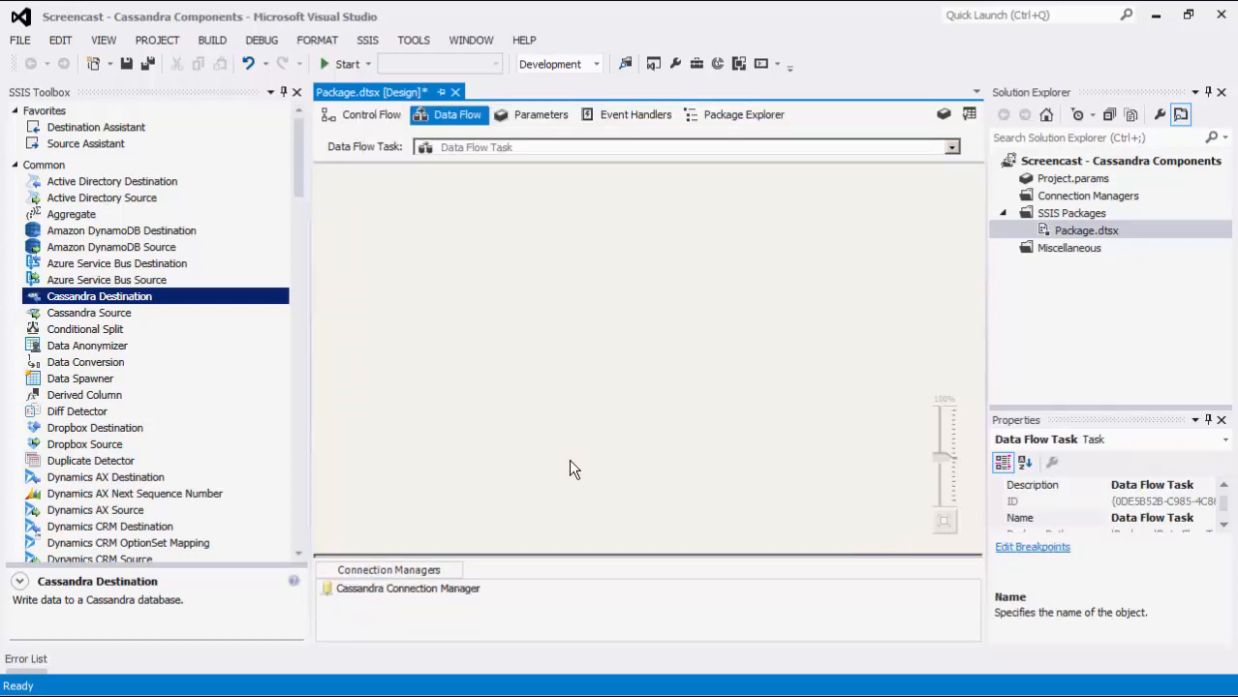
pyautogui.click(465, 589)
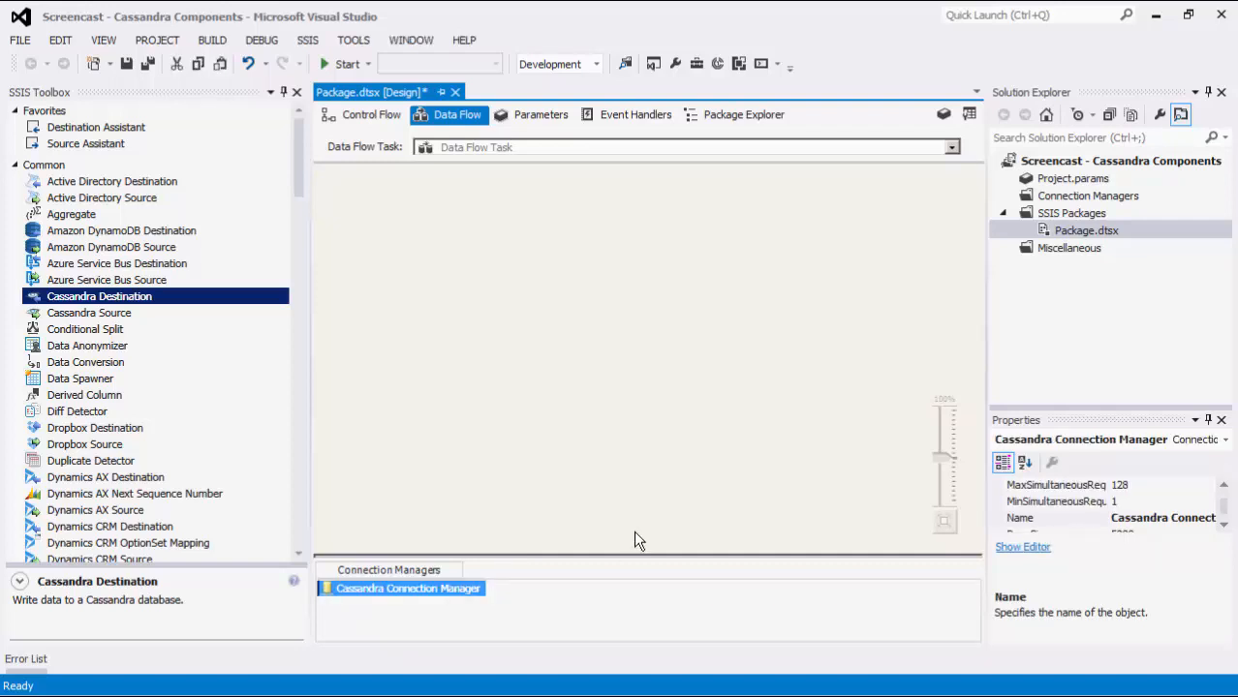
pyautogui.click(1141, 196)
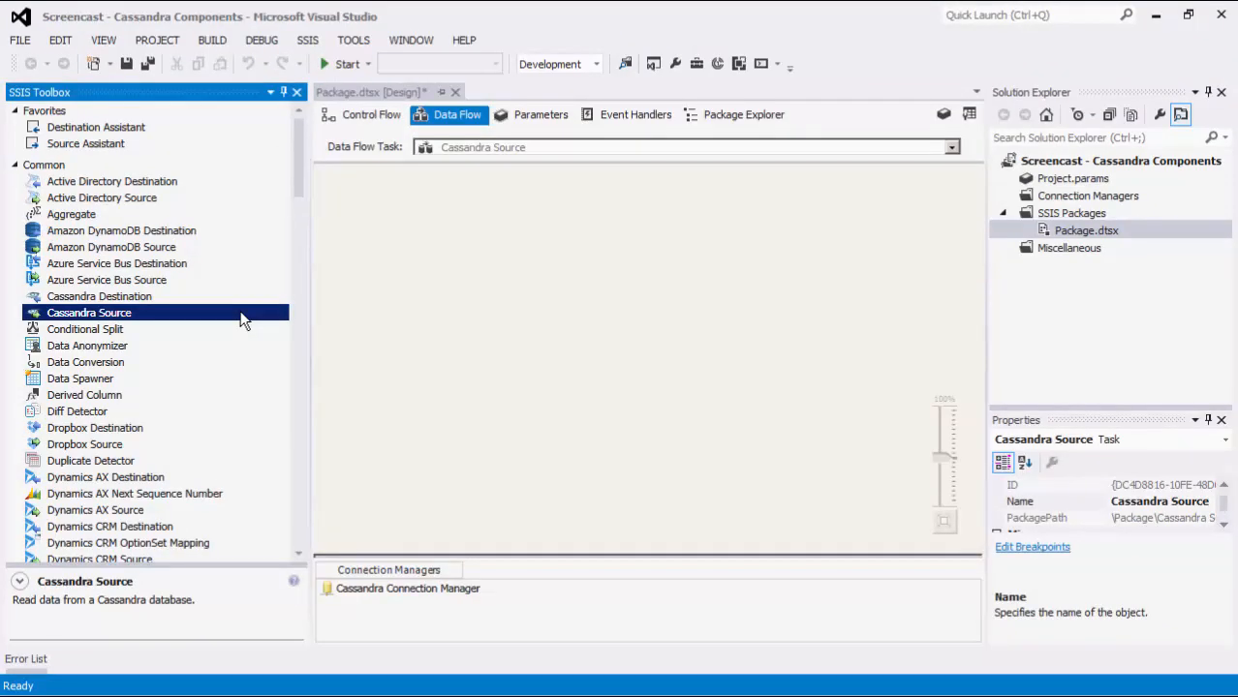
# Place a Cassandra Source in the data flow and assign it the Cassandra Connection Manager
pyautogui.moveTo(241, 314); pyautogui.dragTo(451, 174)
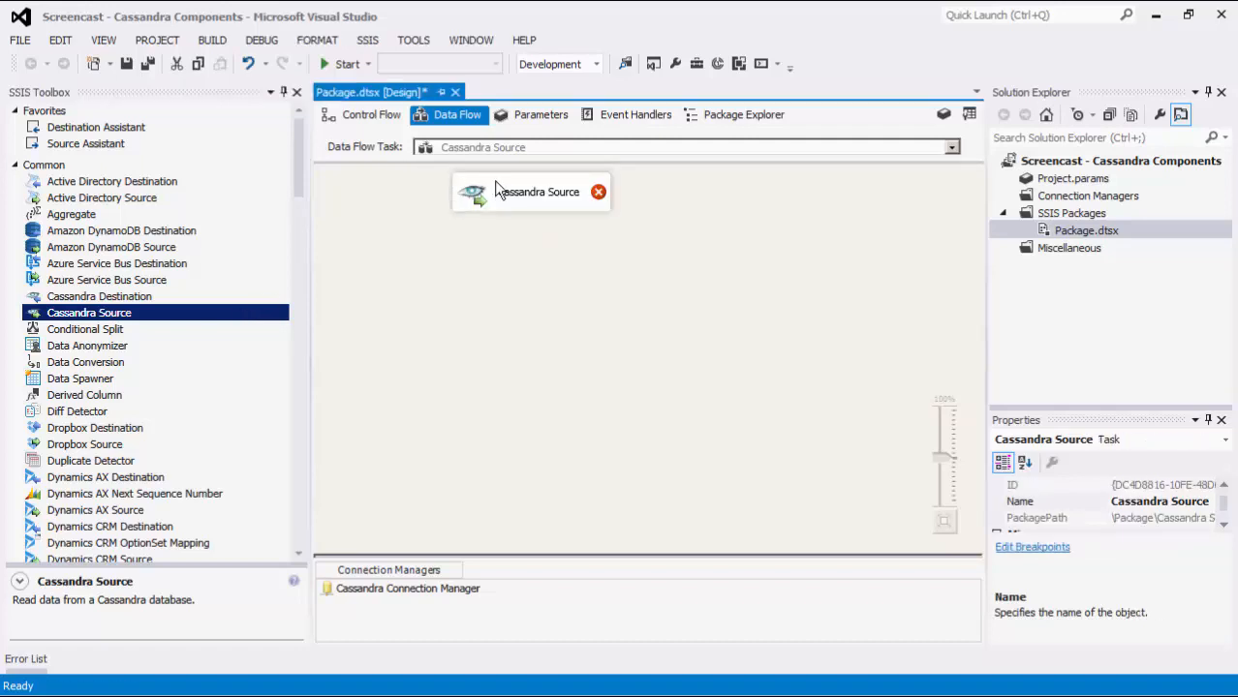
pyautogui.doubleClick(531, 191)
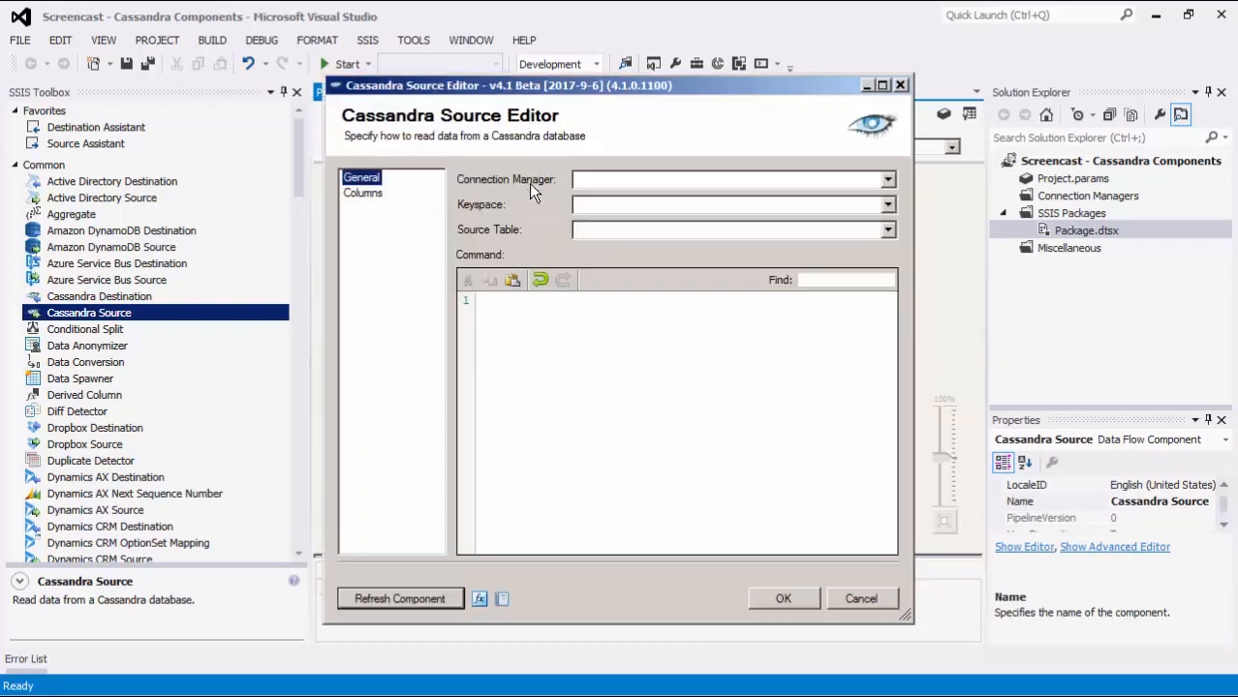
pyautogui.click(888, 180)
pyautogui.click(881, 198)
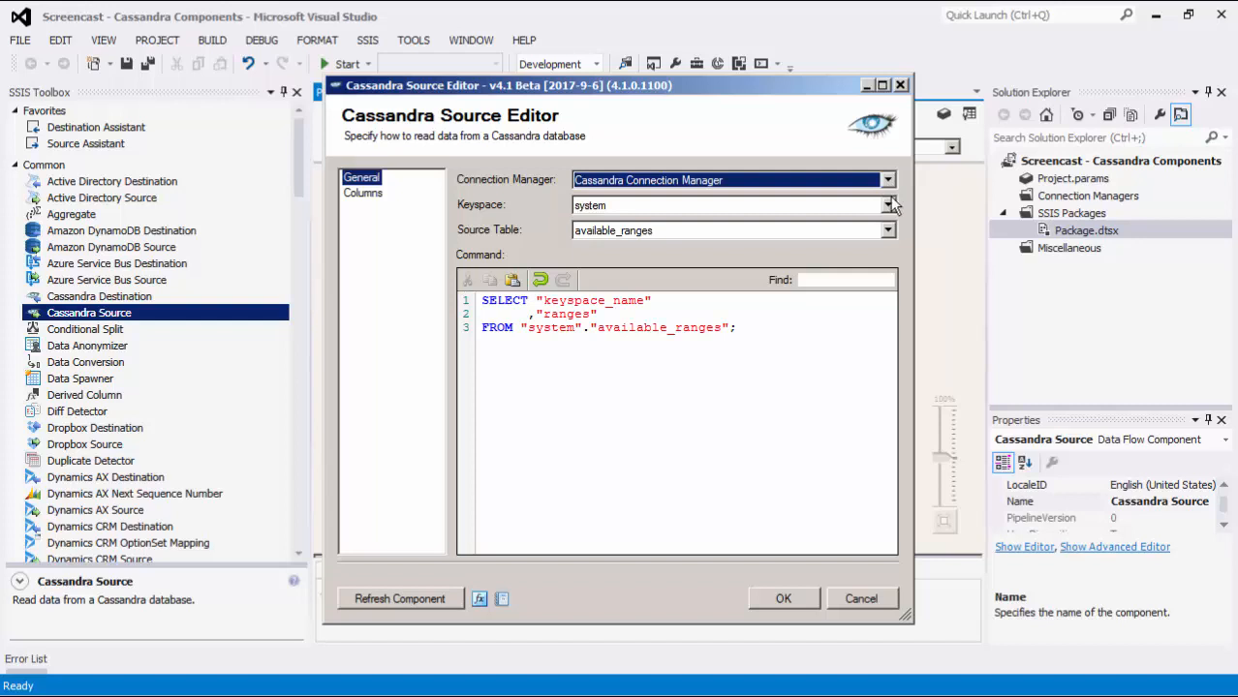
# Set the Cassandra Source's keyspace to test and keep accounts as its source table
pyautogui.click(888, 206)
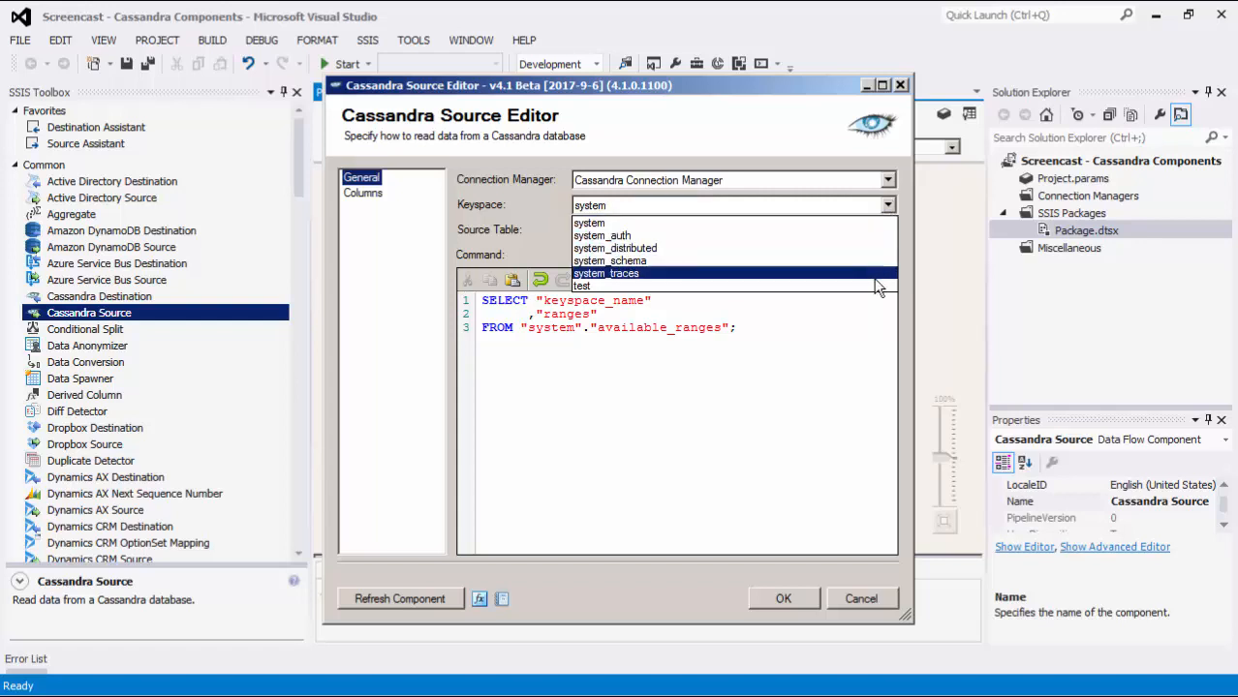
pyautogui.click(876, 286)
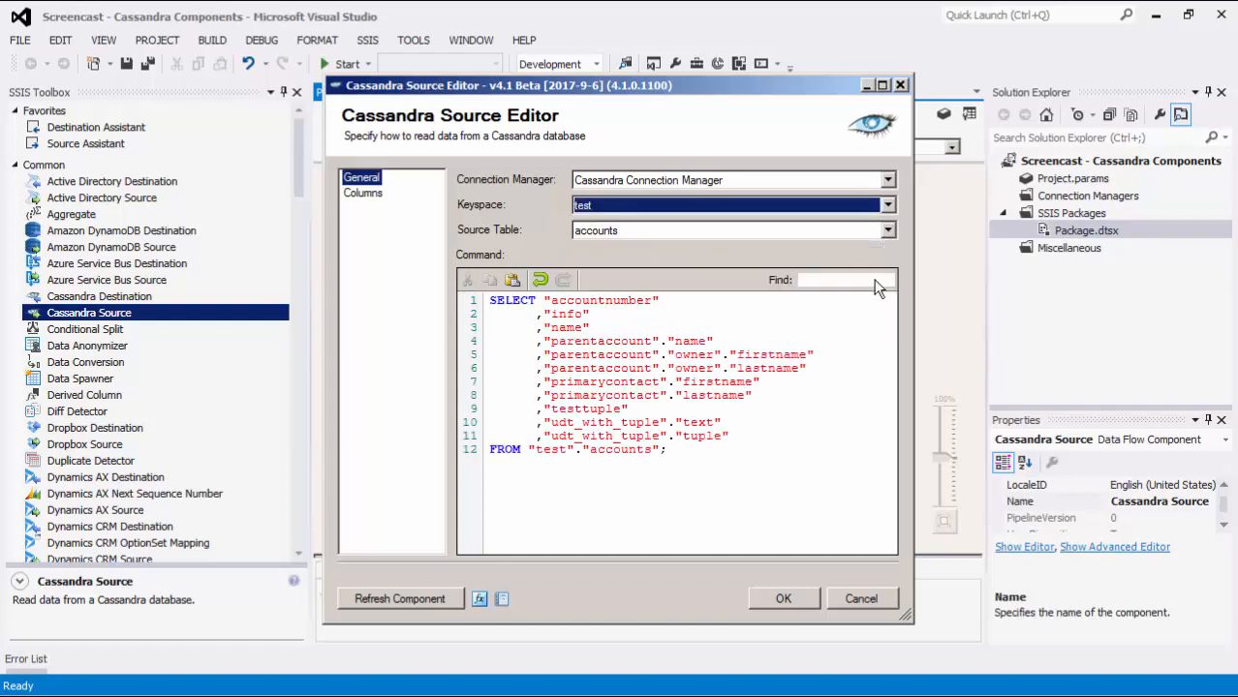
pyautogui.click(887, 230)
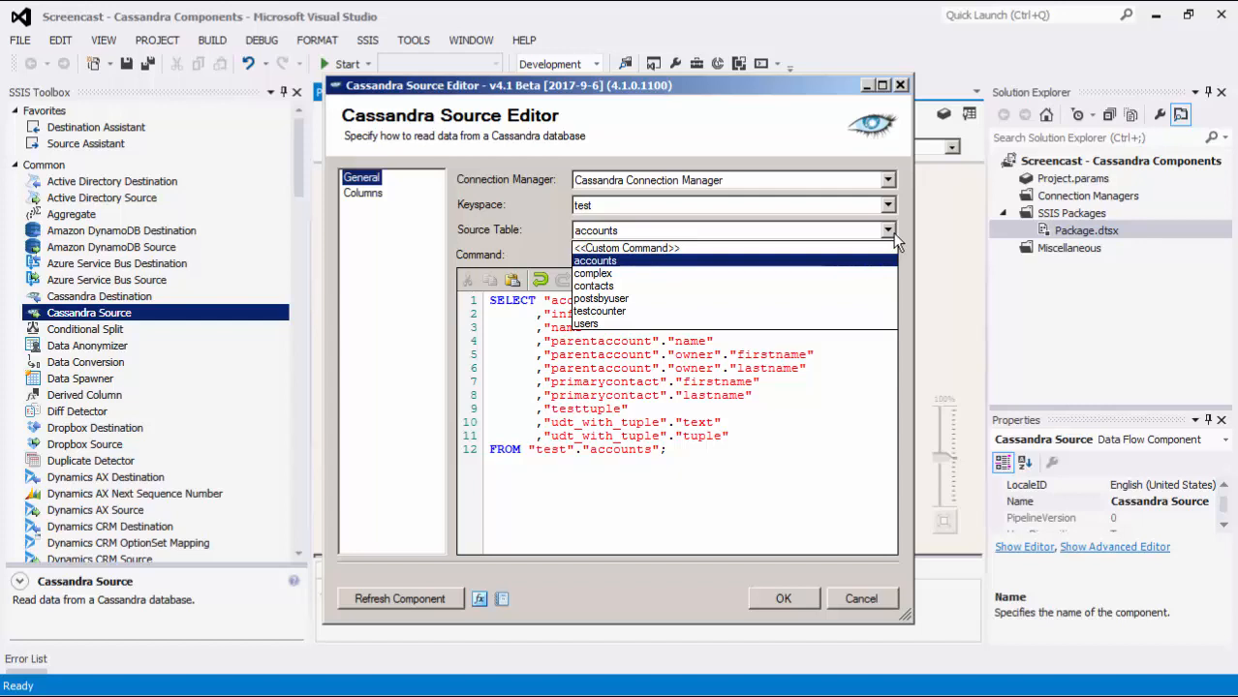
pyautogui.click(893, 233)
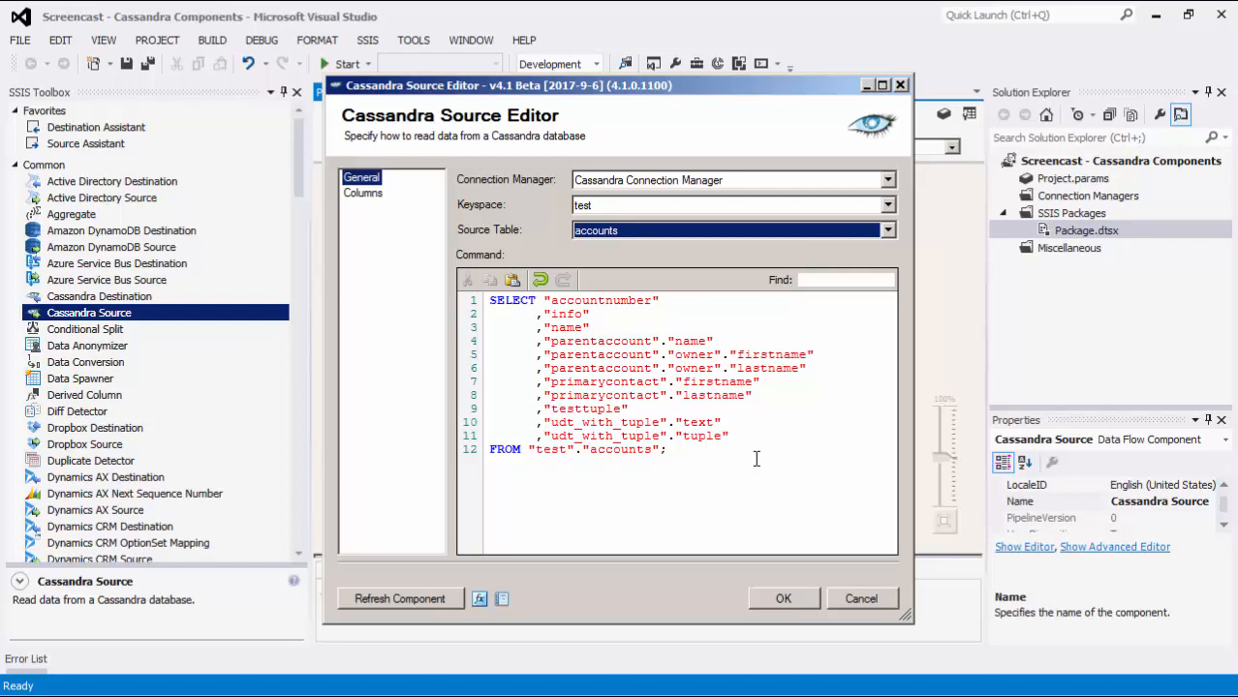
# Refresh the Cassandra Source's metadata, review its columns and save the source with all fields selected
pyautogui.click(442, 593)
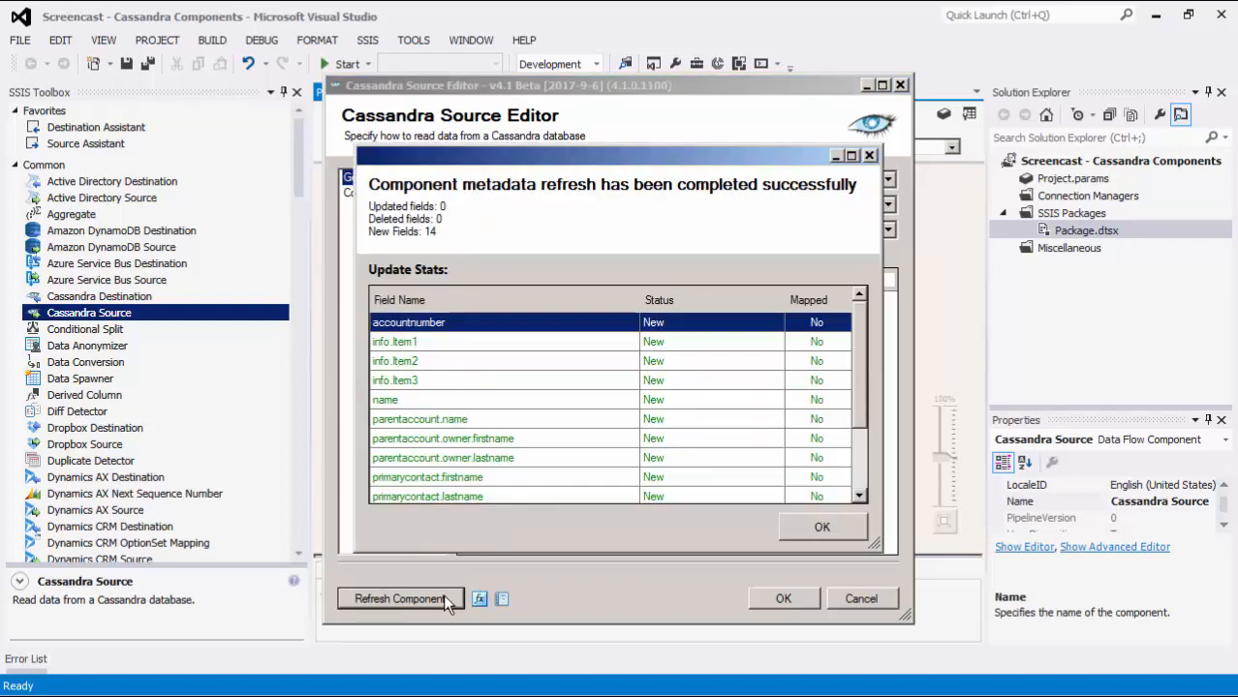
pyautogui.scroll(-2, 858, 496)
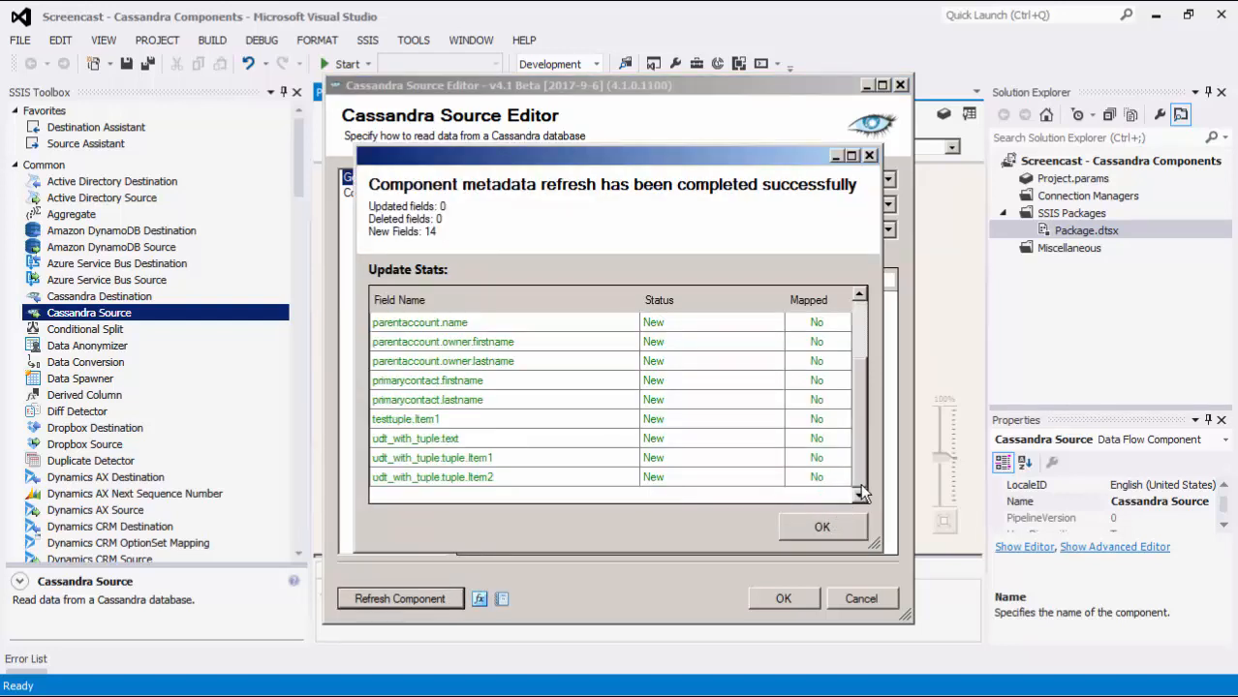
pyautogui.click(849, 527)
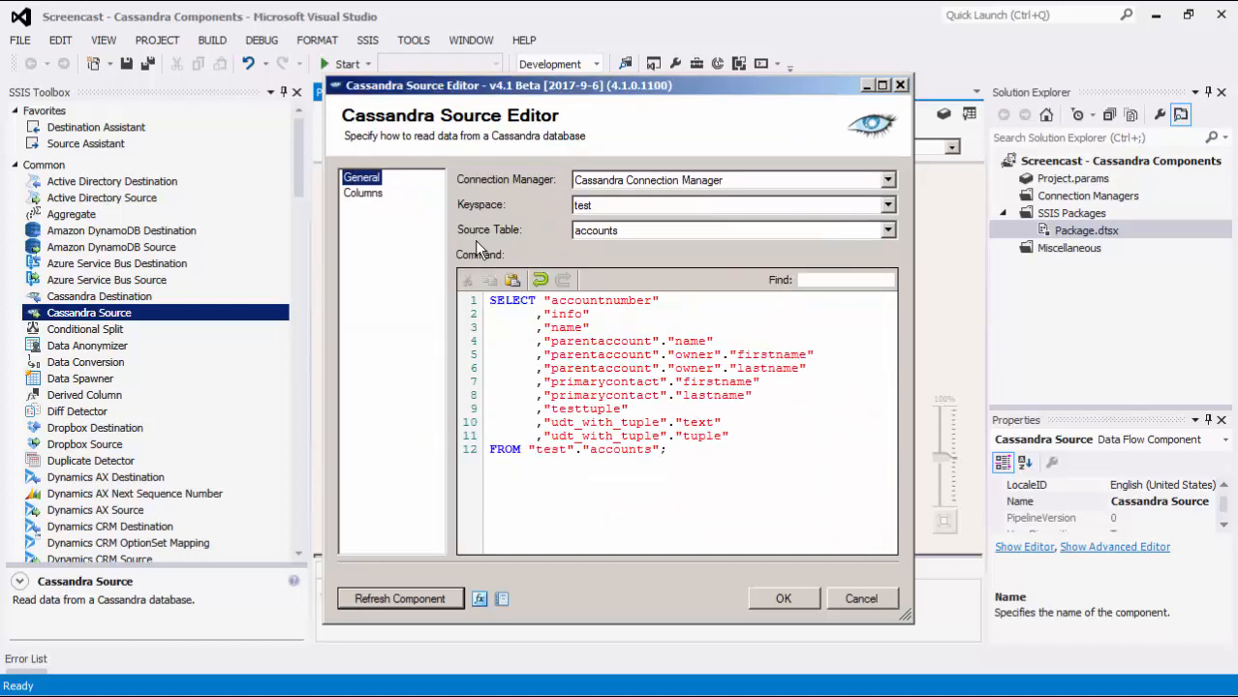
pyautogui.click(378, 195)
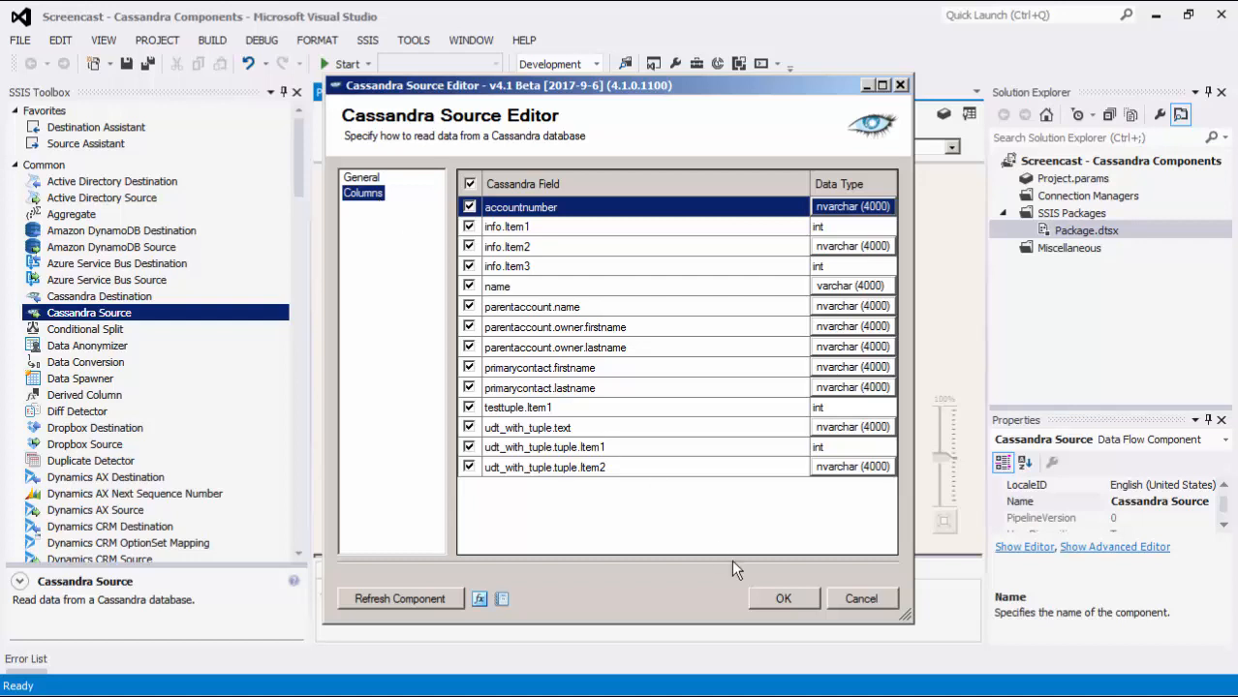
pyautogui.click(783, 599)
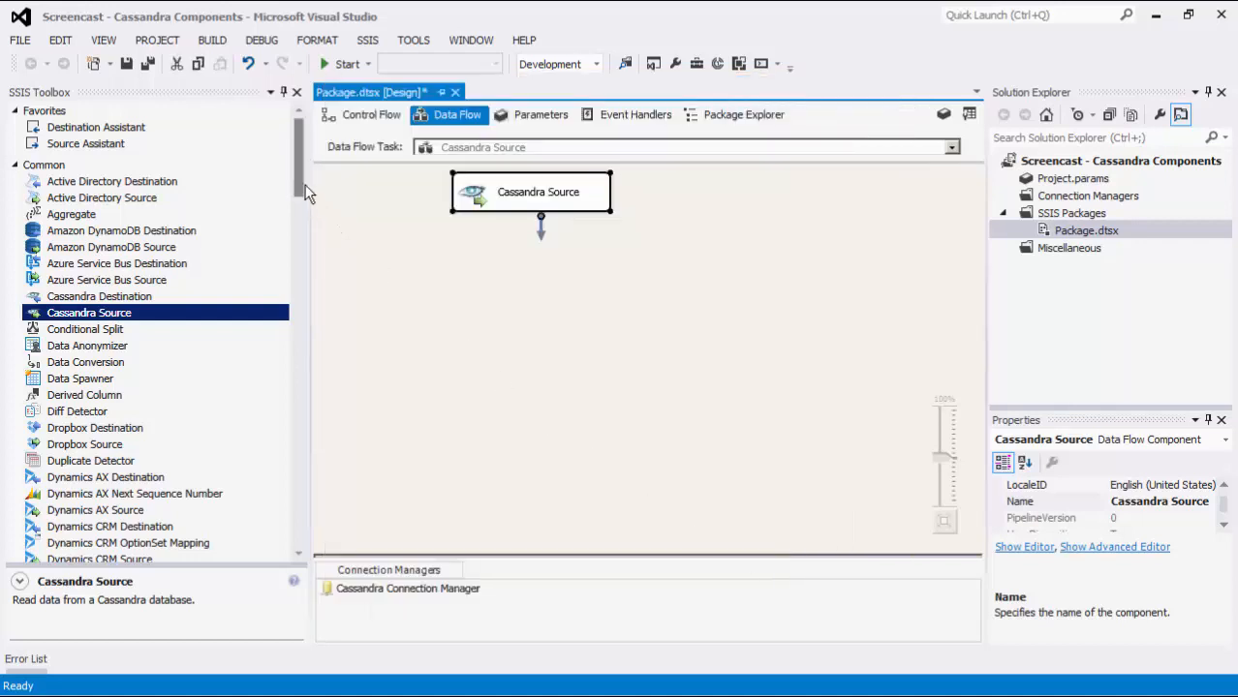
# Place a DataReader Destination below the Cassandra Source and connect the source's output to it
pyautogui.moveTo(298, 154); pyautogui.dragTo(301, 508)
pyautogui.moveTo(106, 386); pyautogui.dragTo(511, 289)
pyautogui.moveTo(541, 225); pyautogui.dragTo(603, 314)
# Execute the Cassandra Source data flow task
pyautogui.click(664, 236)
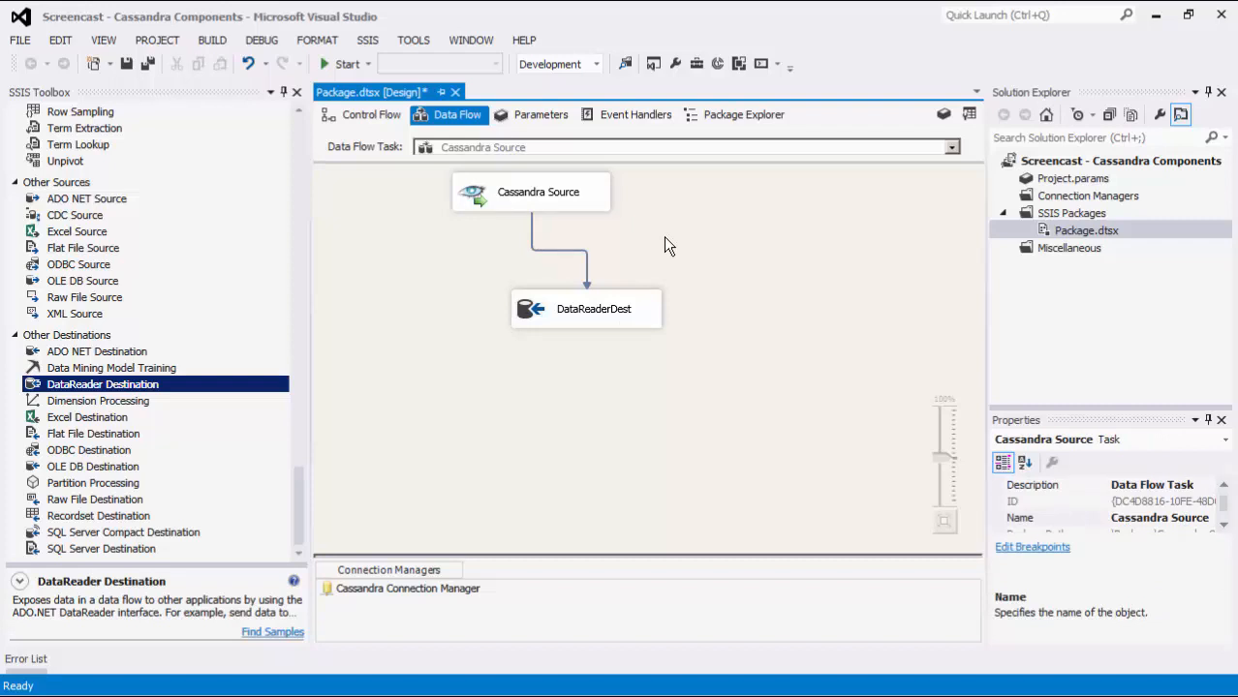
pyautogui.rightClick(664, 236)
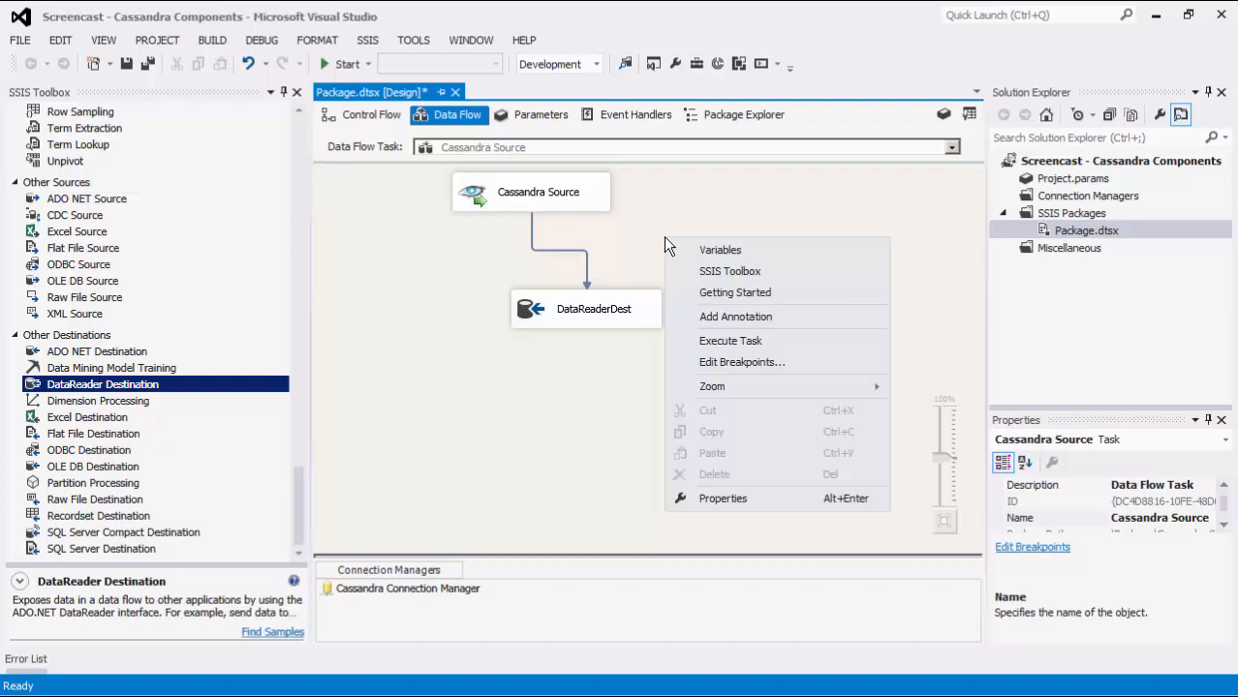
pyautogui.click(746, 337)
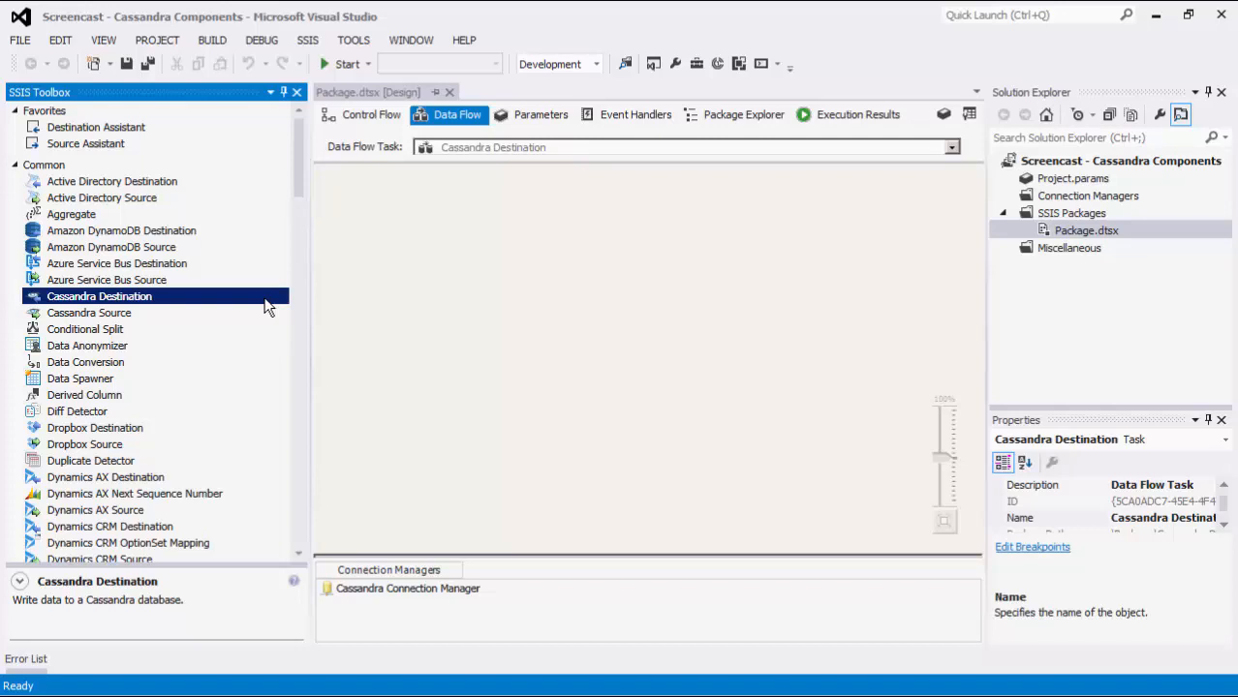
# Add a Data Spawner to the Cassandra Destination data flow, generating 1 row with name, accountnumber, primarycontact.firstname and primarycontact.lastname columns
pyautogui.click(130, 380)
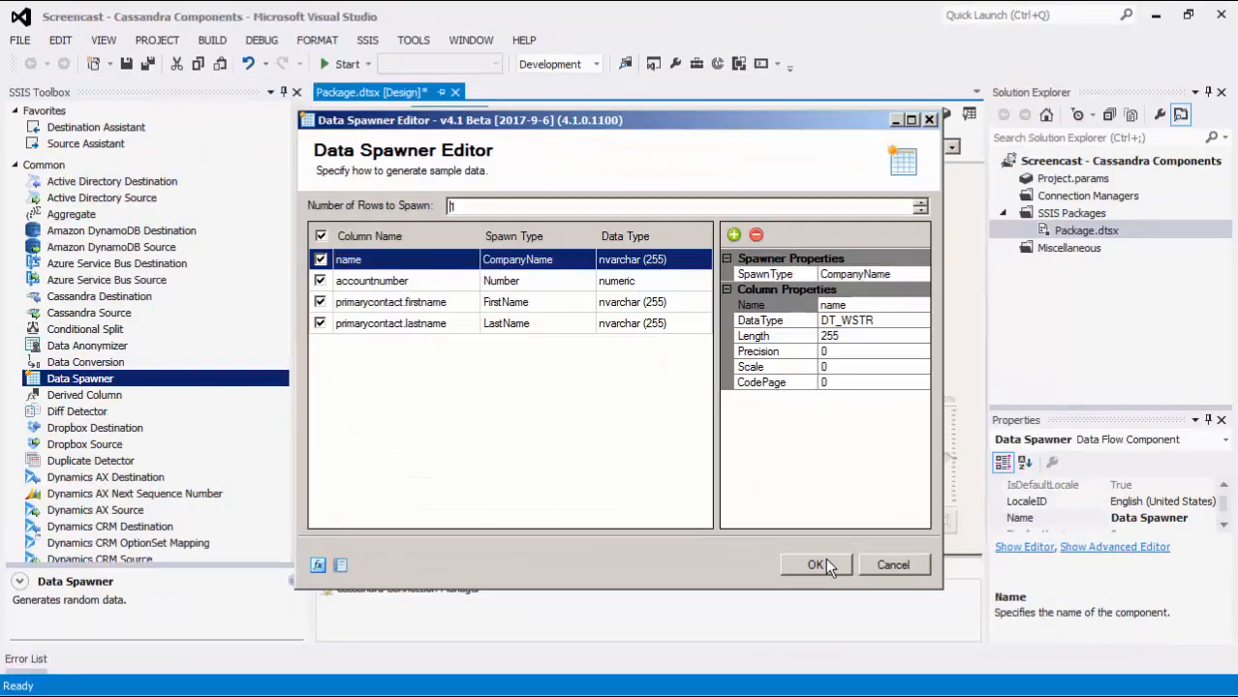
pyautogui.click(826, 562)
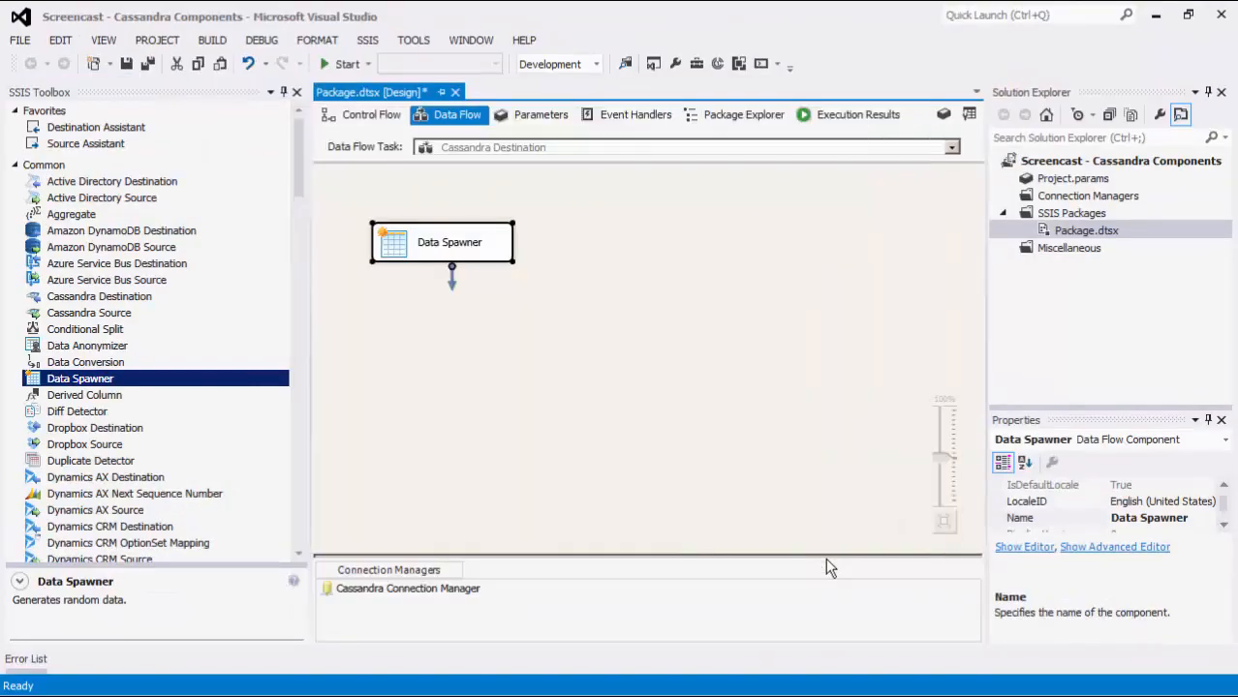
# Place a Cassandra Destination below the Data Spawner and connect the Data Spawner's output to it
pyautogui.moveTo(140, 294); pyautogui.dragTo(433, 333)
pyautogui.click(431, 251)
pyautogui.moveTo(451, 279); pyautogui.dragTo(521, 363)
# Configure the Cassandra Destination with Cassandra Connection Manager, keyspace test, table accounts and the Insert action
pyautogui.doubleClick(503, 366)
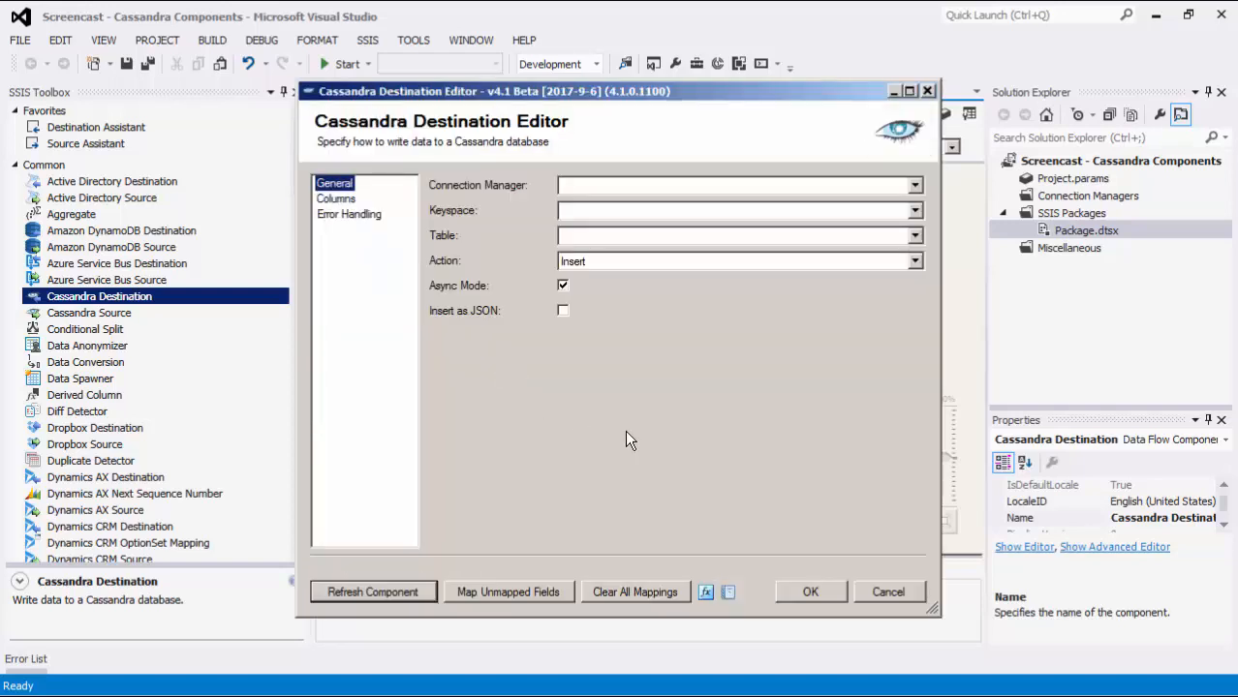
pyautogui.click(914, 185)
pyautogui.click(910, 201)
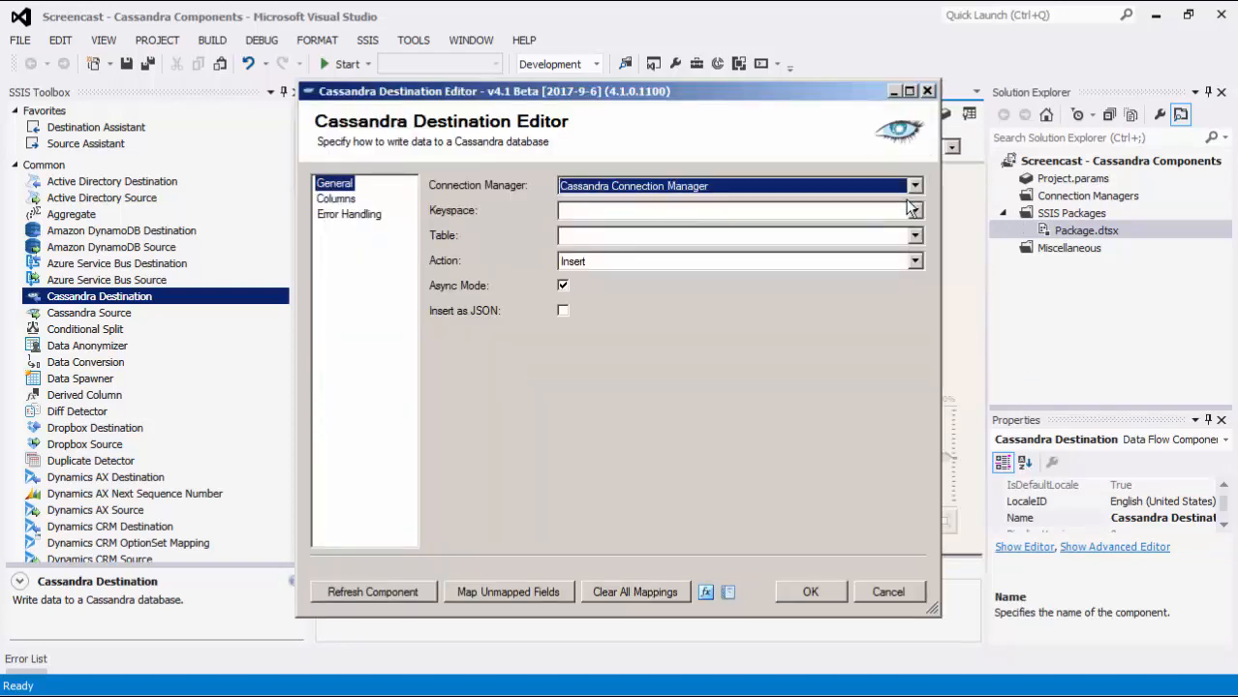
pyautogui.click(914, 211)
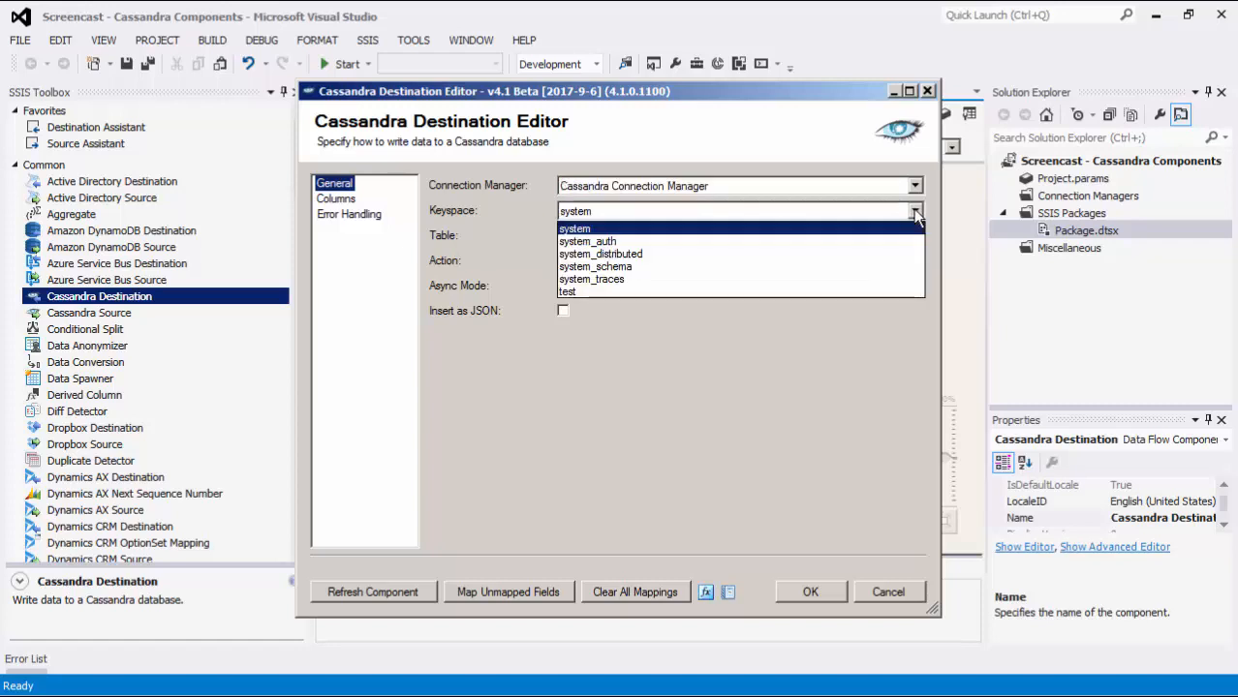
pyautogui.click(905, 290)
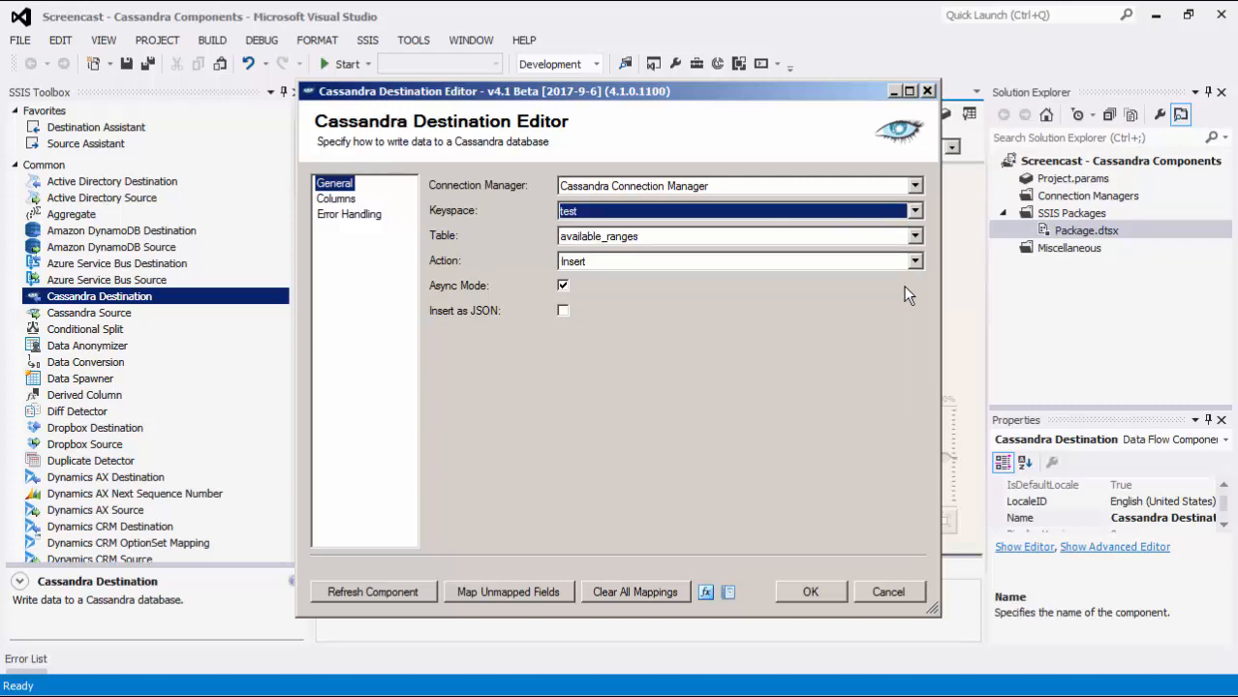
pyautogui.click(914, 237)
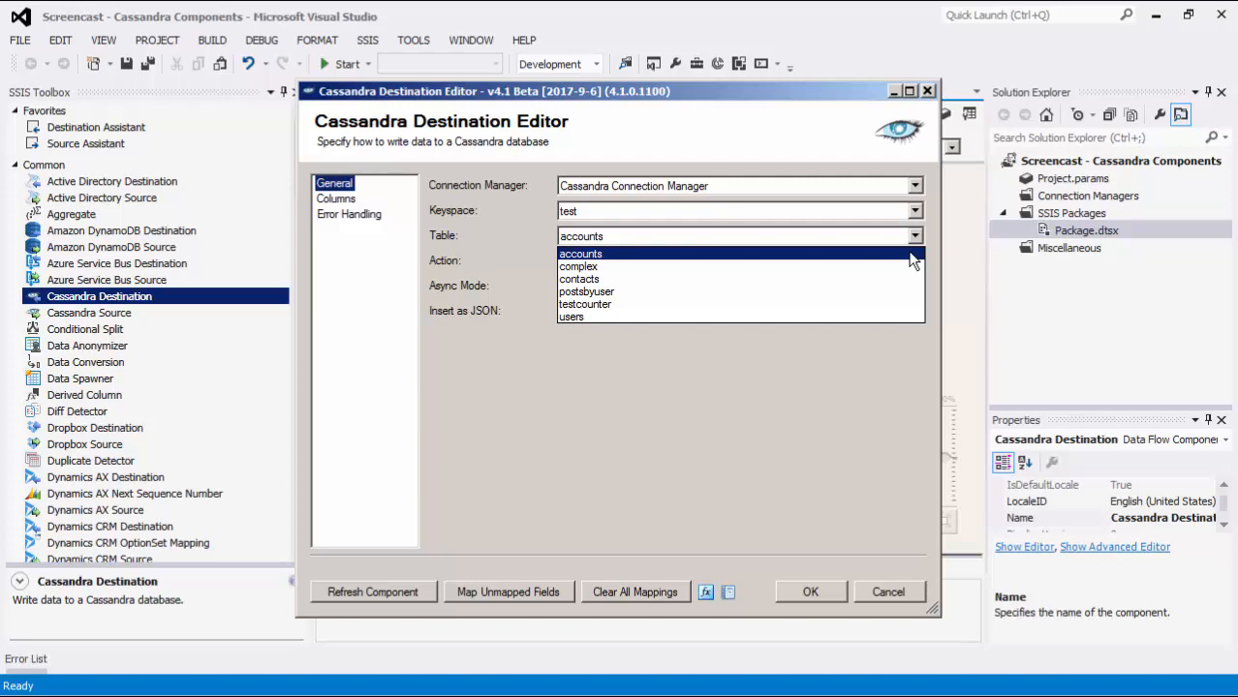
pyautogui.click(912, 255)
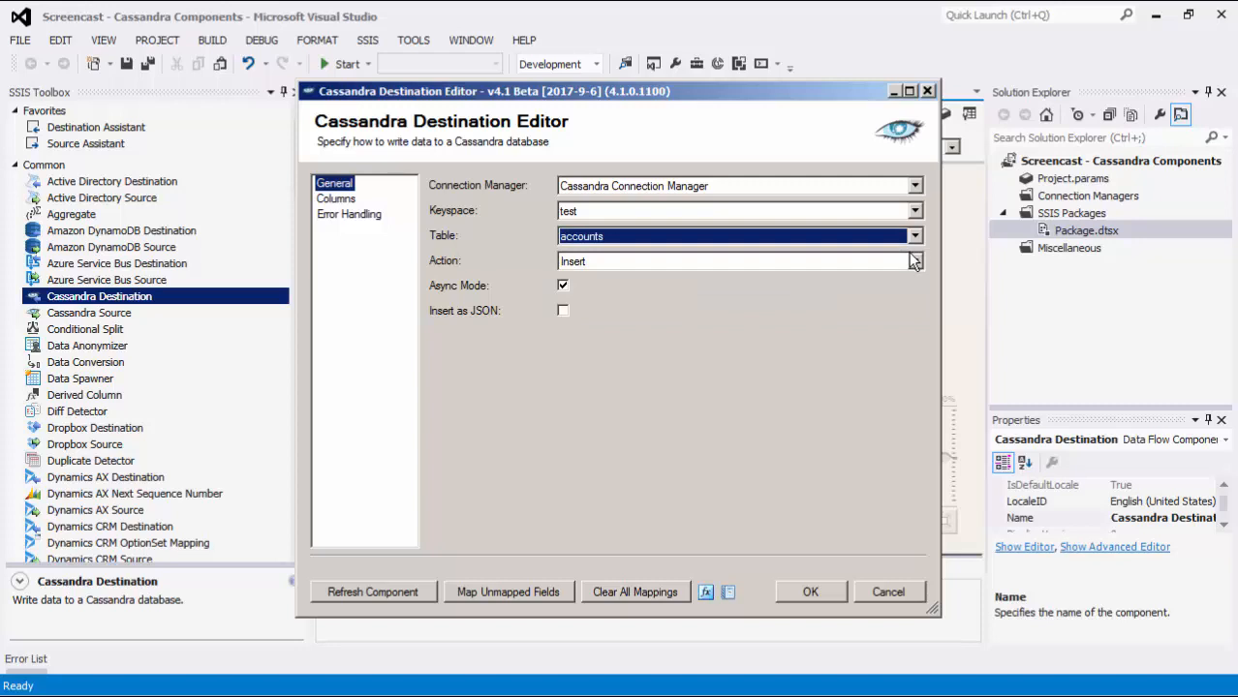
pyautogui.click(915, 263)
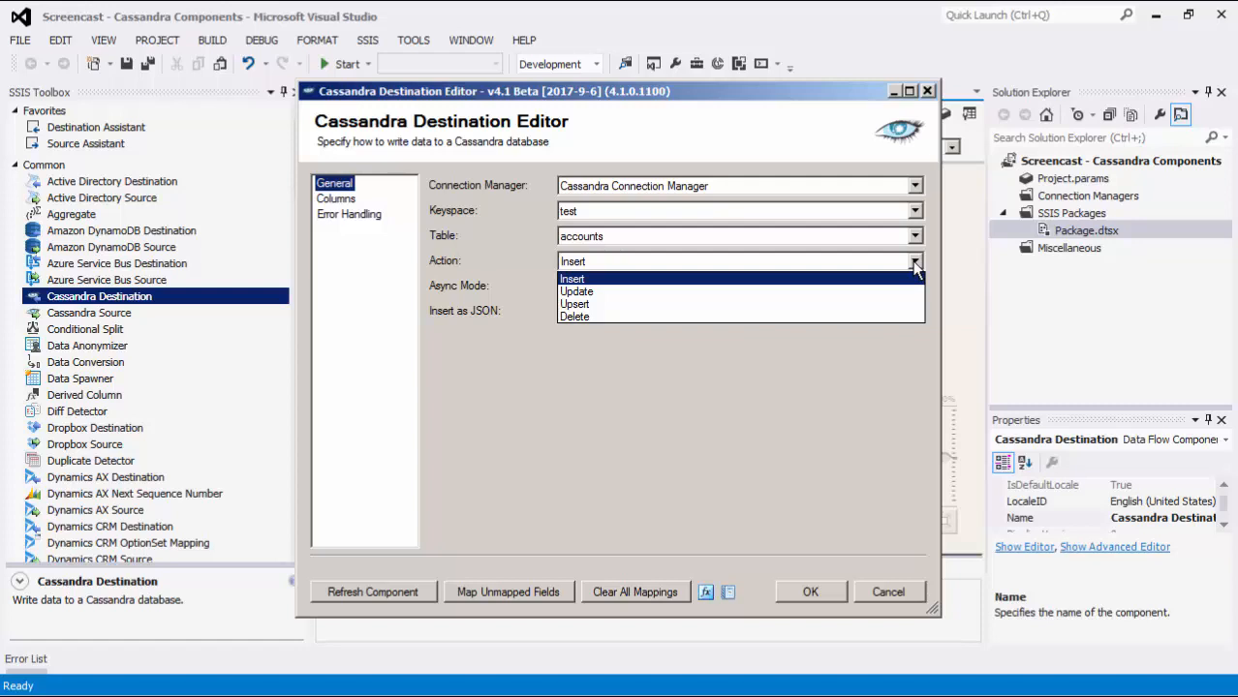
pyautogui.click(915, 263)
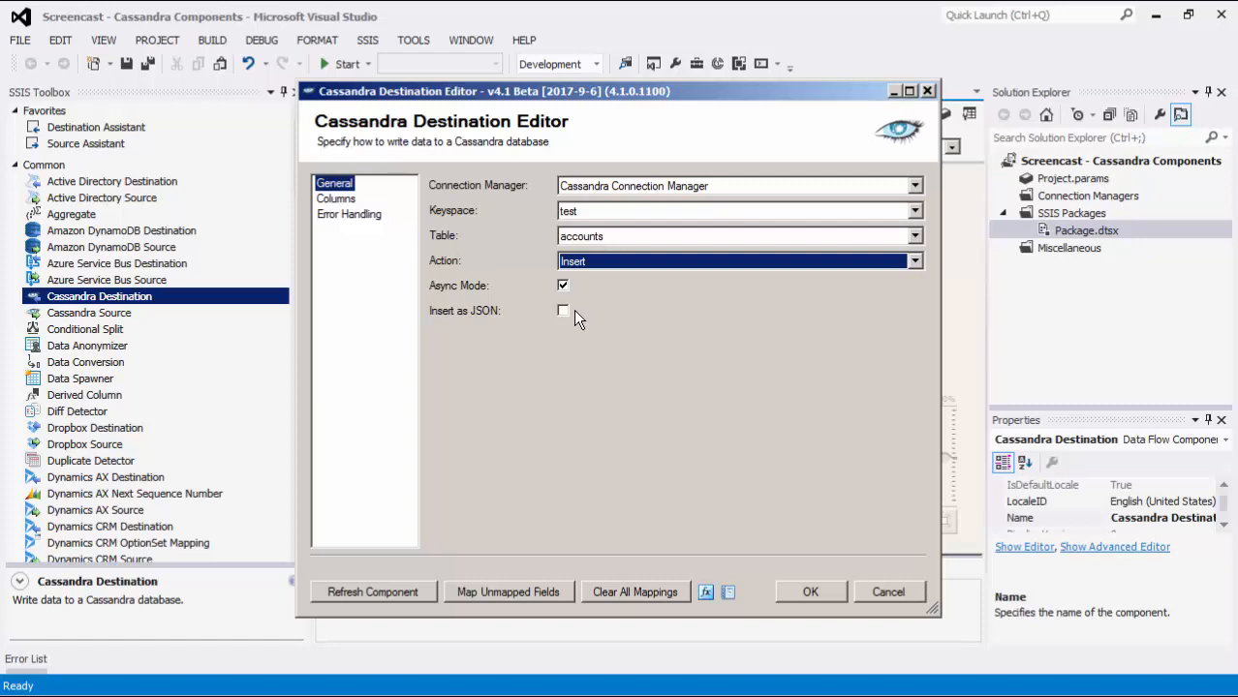
# Try the Update action on the Cassandra Destination, and return it to Insert
pyautogui.click(644, 259)
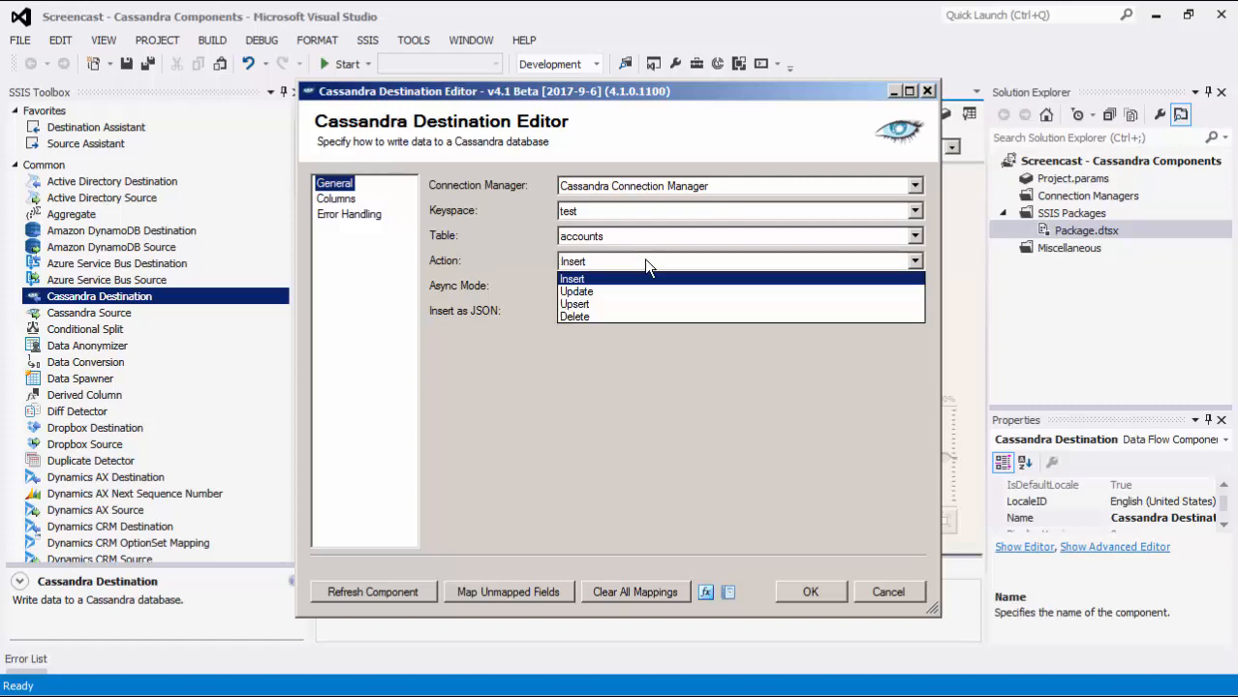
pyautogui.click(633, 290)
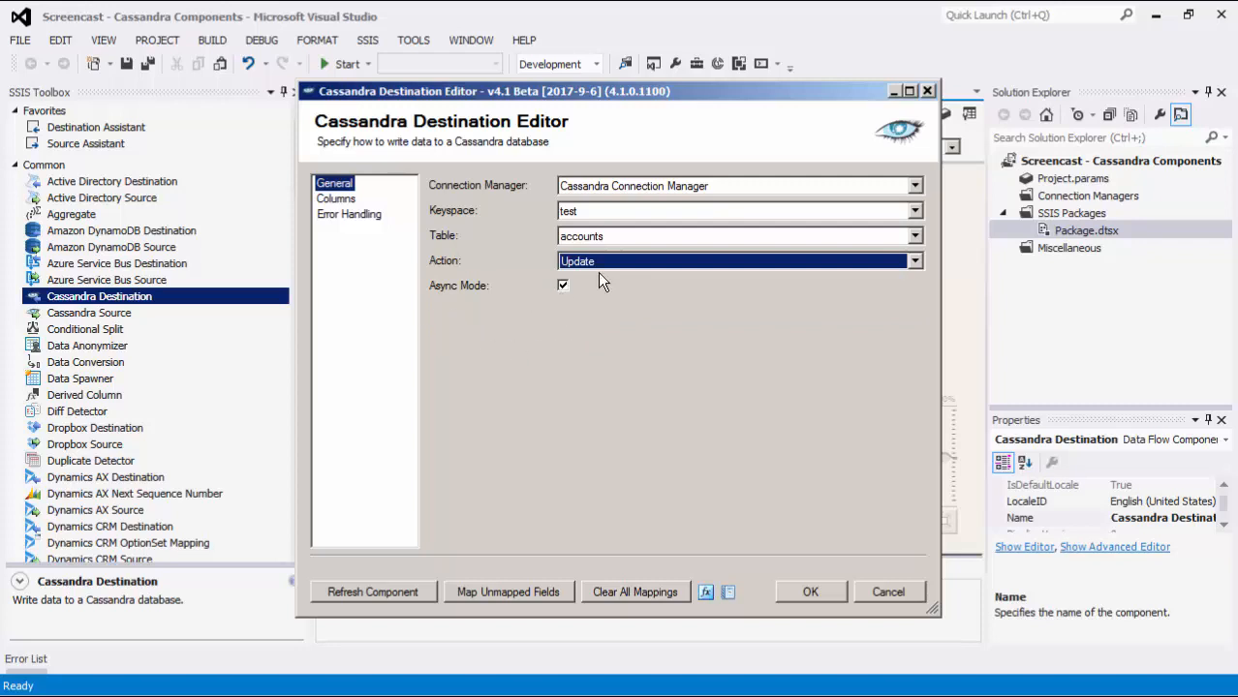
pyautogui.click(627, 262)
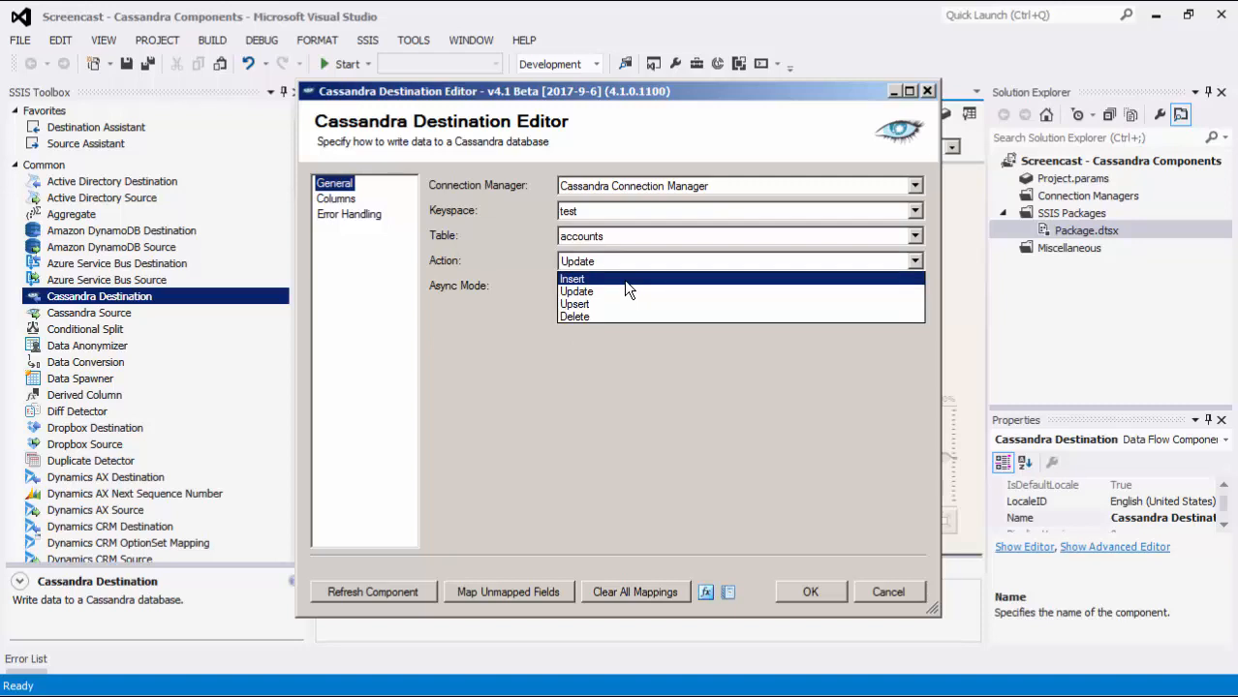
pyautogui.click(623, 280)
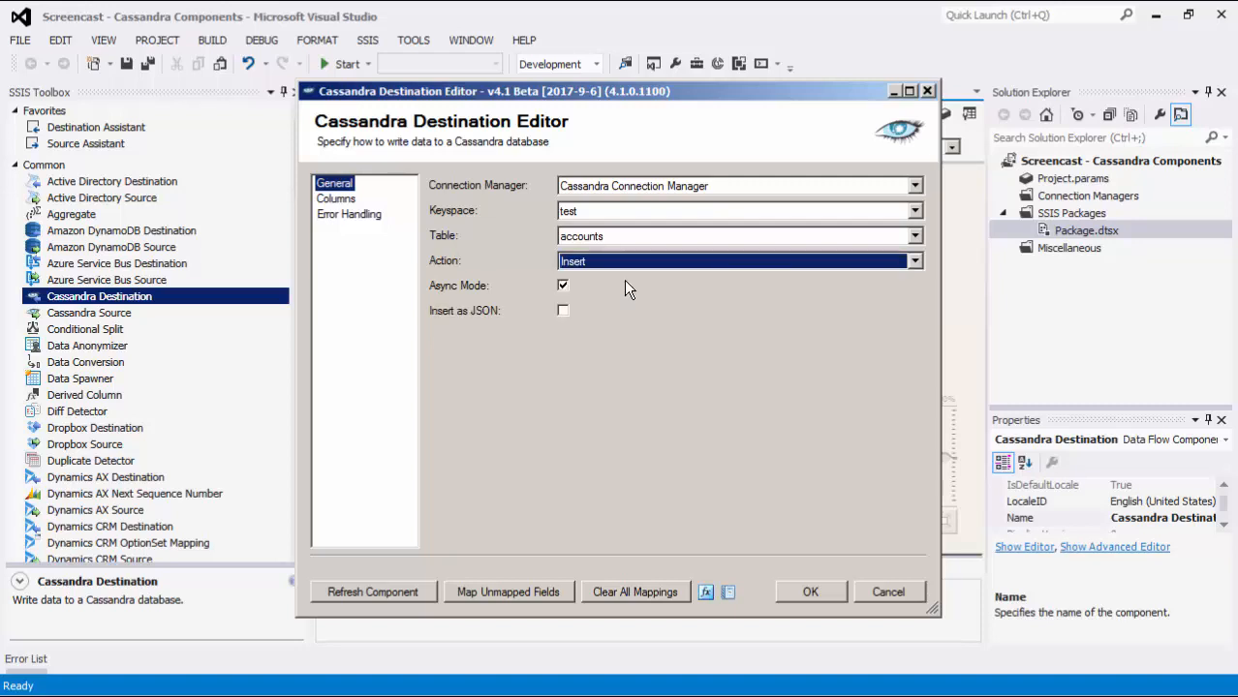
# Review the destination's column mappings, including the accountnumber and name key columns, and hide the unmapped columns
pyautogui.click(358, 201)
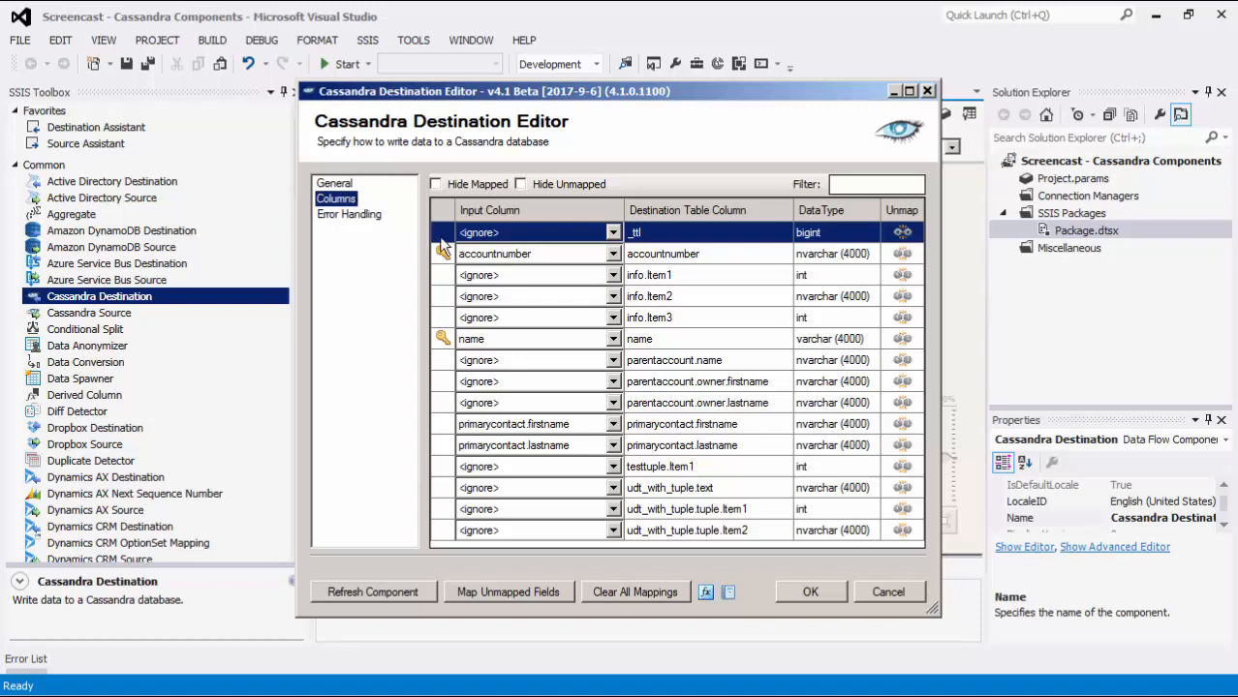
pyautogui.click(685, 258)
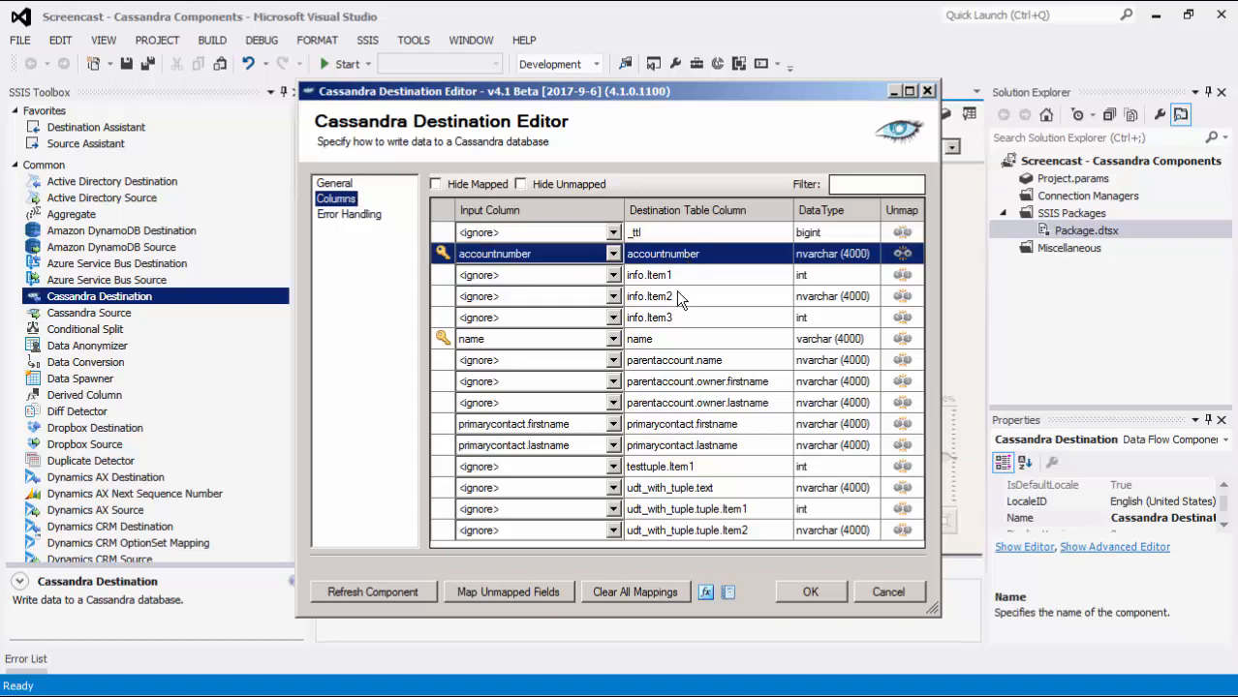
pyautogui.click(697, 341)
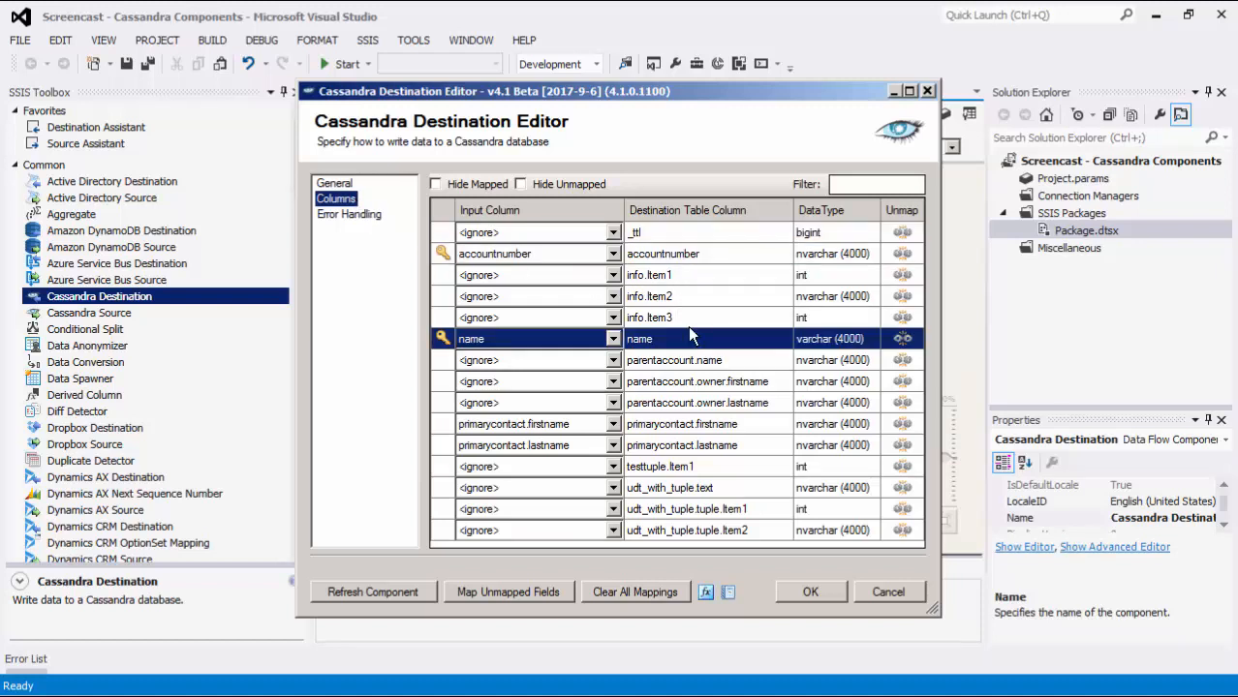
pyautogui.click(591, 186)
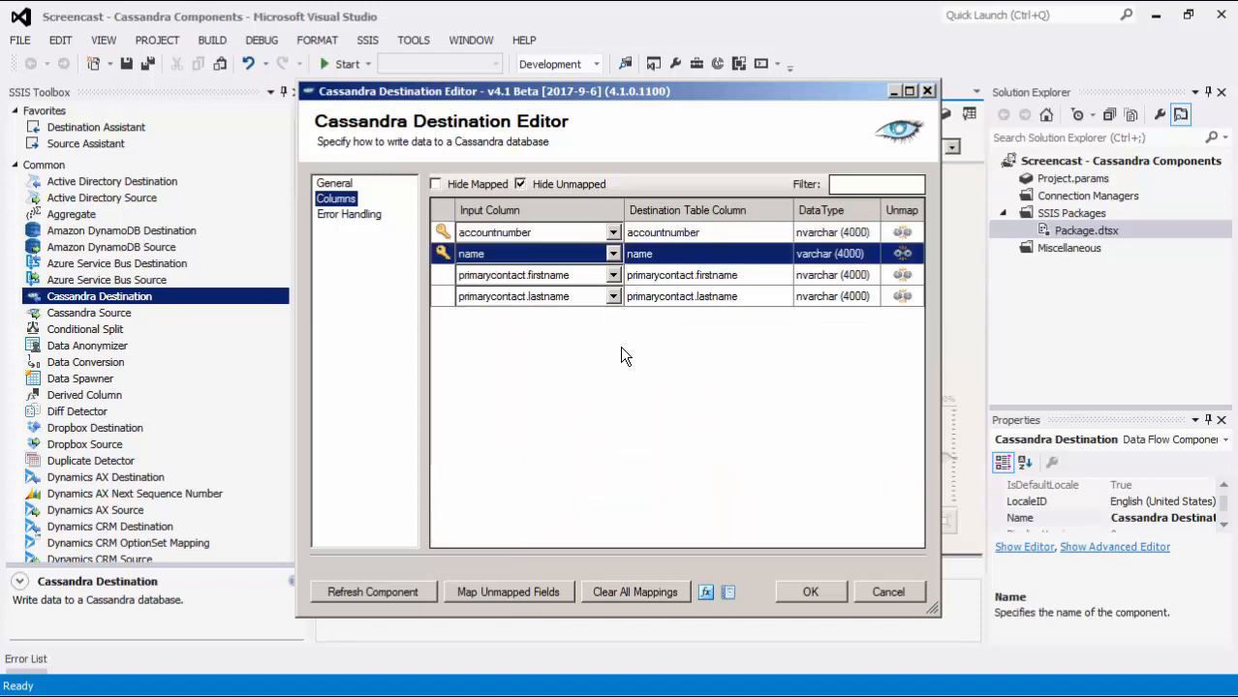
# Review the Cassandra Destination's error-handling options and save its configuration
pyautogui.click(349, 215)
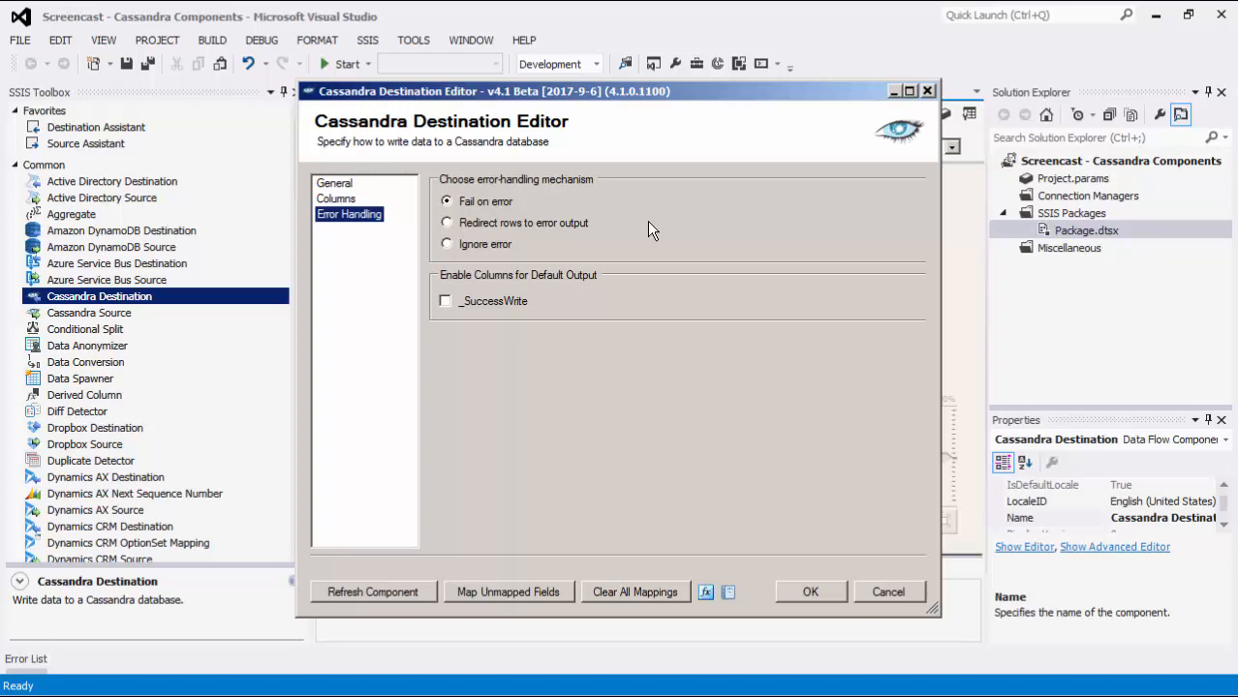
pyautogui.click(629, 298)
pyautogui.click(629, 297)
pyautogui.click(841, 586)
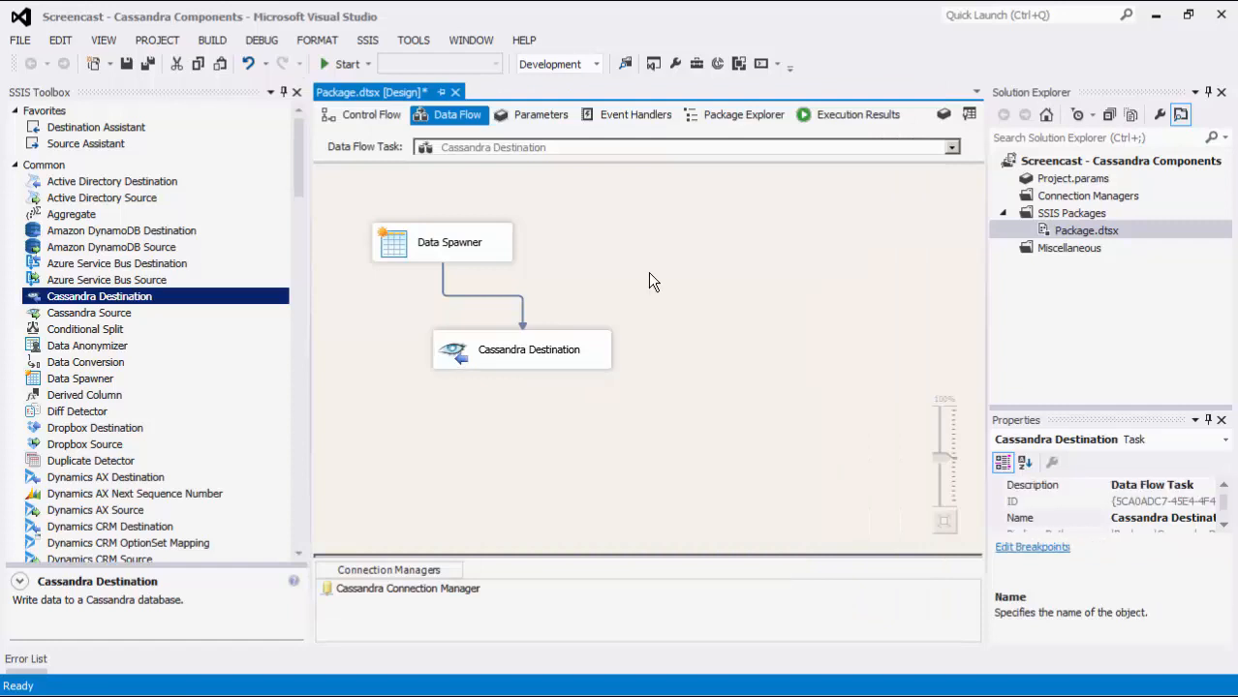
# Execute the Cassandra Destination data flow task
pyautogui.rightClick(648, 272)
pyautogui.click(674, 376)
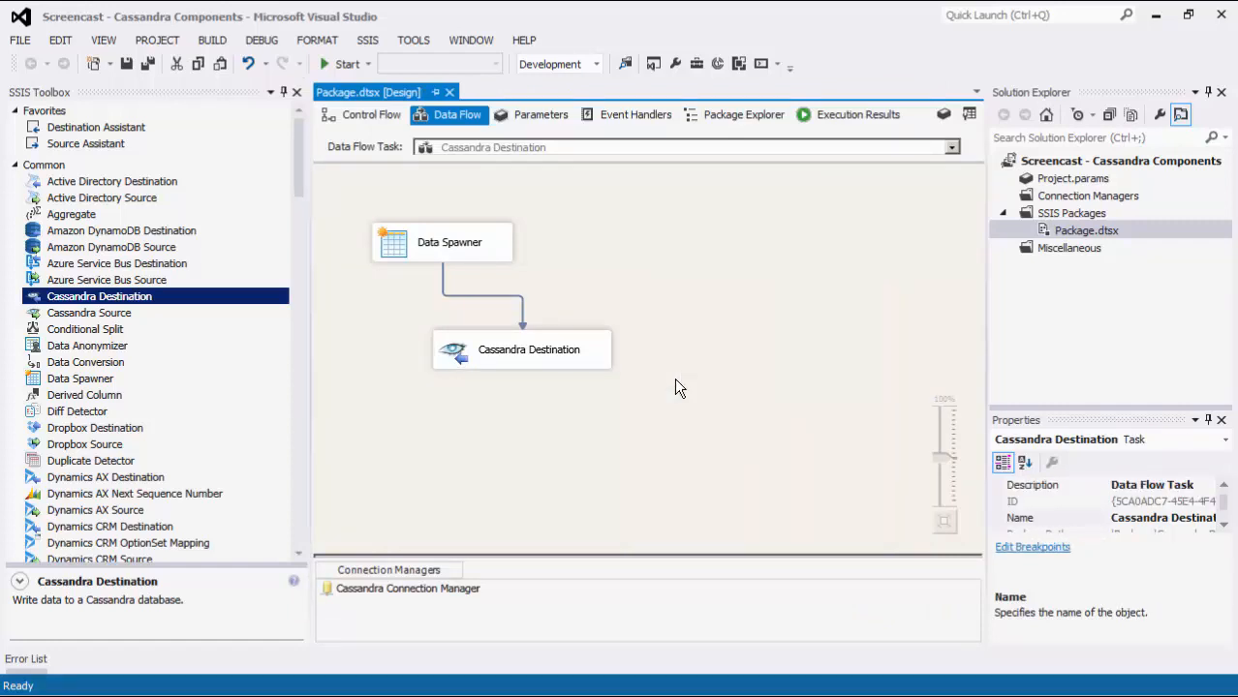